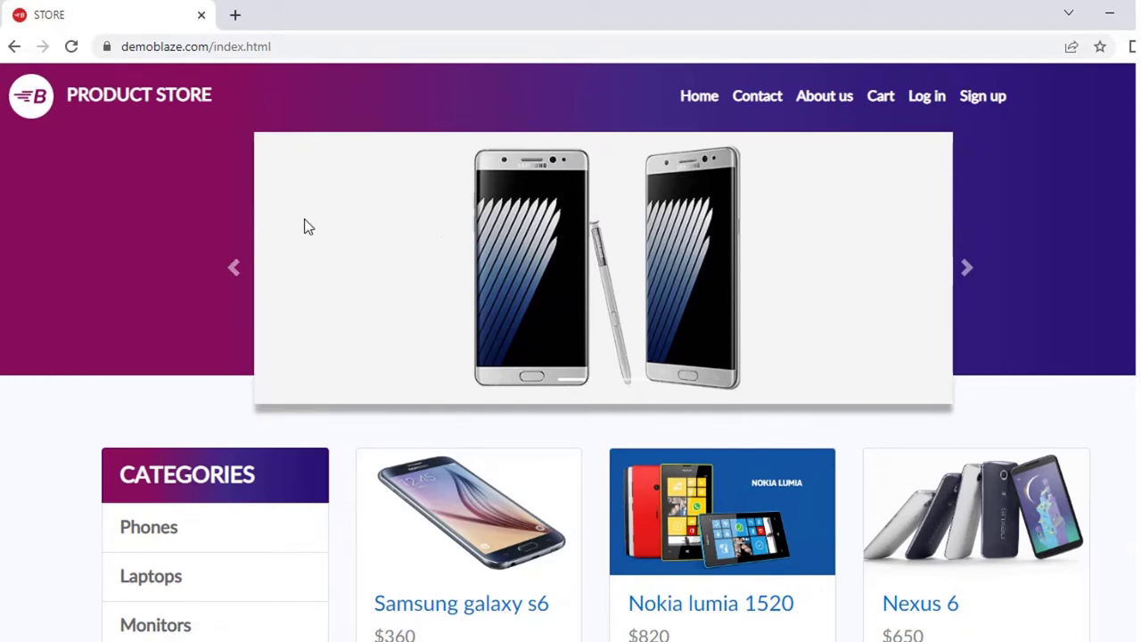
Step: Advance the home page image carousel twice and examine the product cards' names, prices and descriptions
{"action": "left_click", "coordinate": [967, 277]}
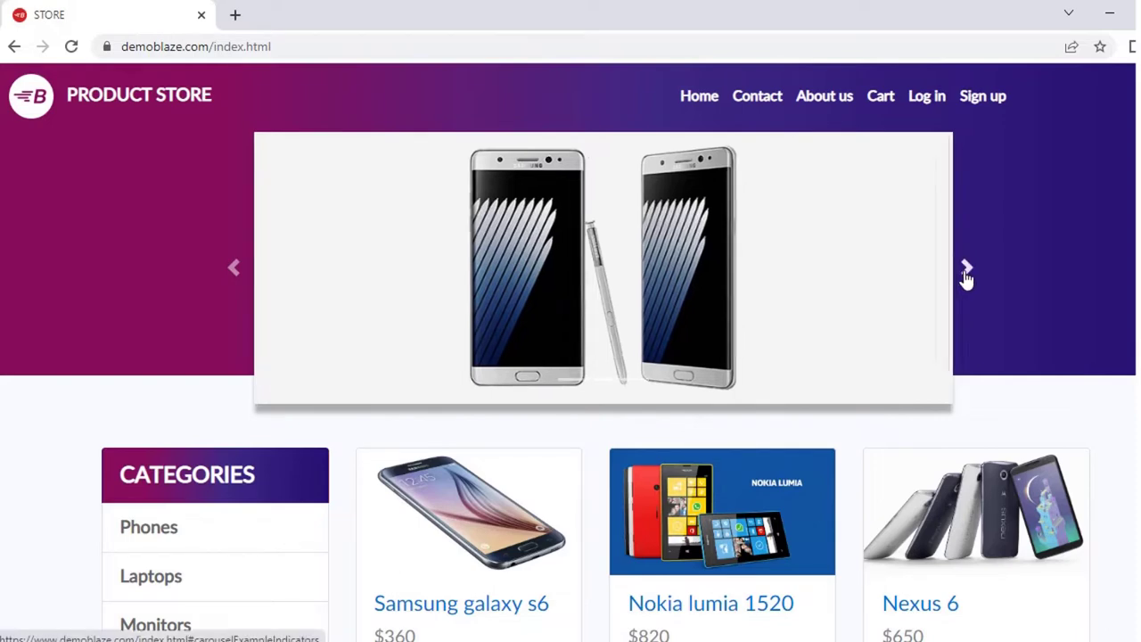
{"action": "left_click", "coordinate": [966, 277]}
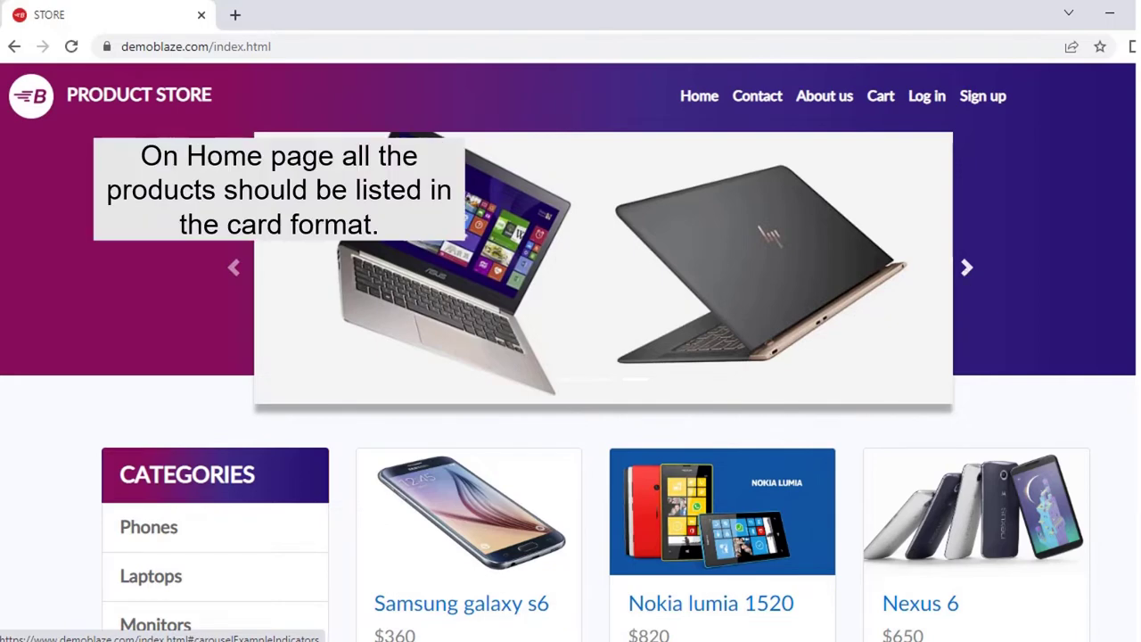
{"action": "scroll", "coordinate": [571, 353], "scroll_direction": "down", "scroll_amount": 2}
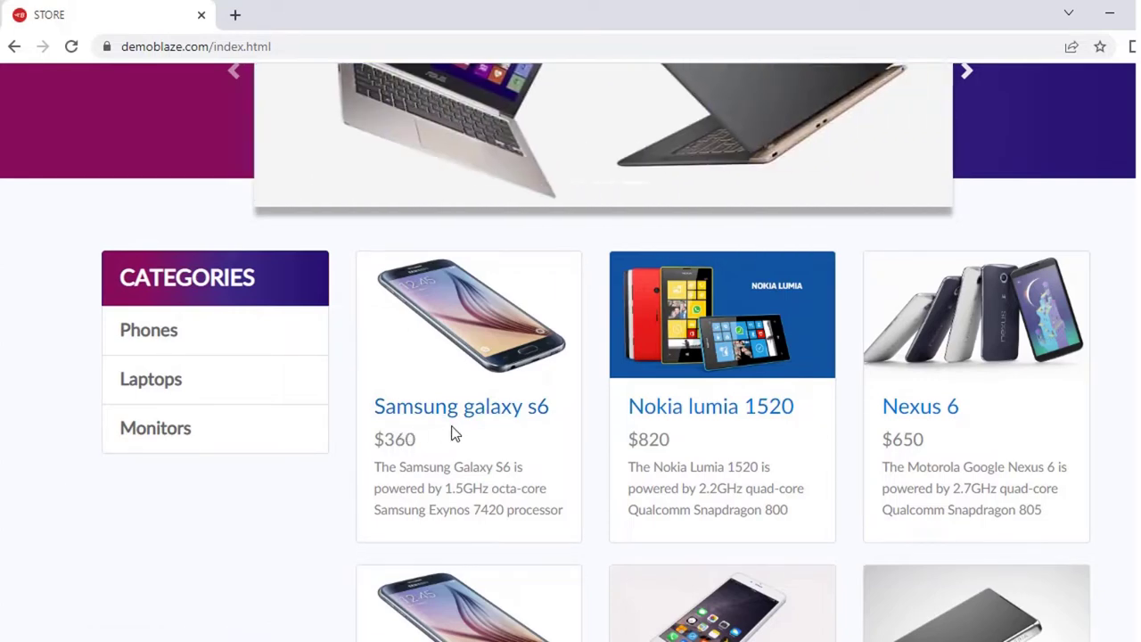
{"action": "left_click_drag", "start_coordinate": [425, 440], "coordinate": [435, 515]}
{"action": "left_click", "coordinate": [436, 515]}
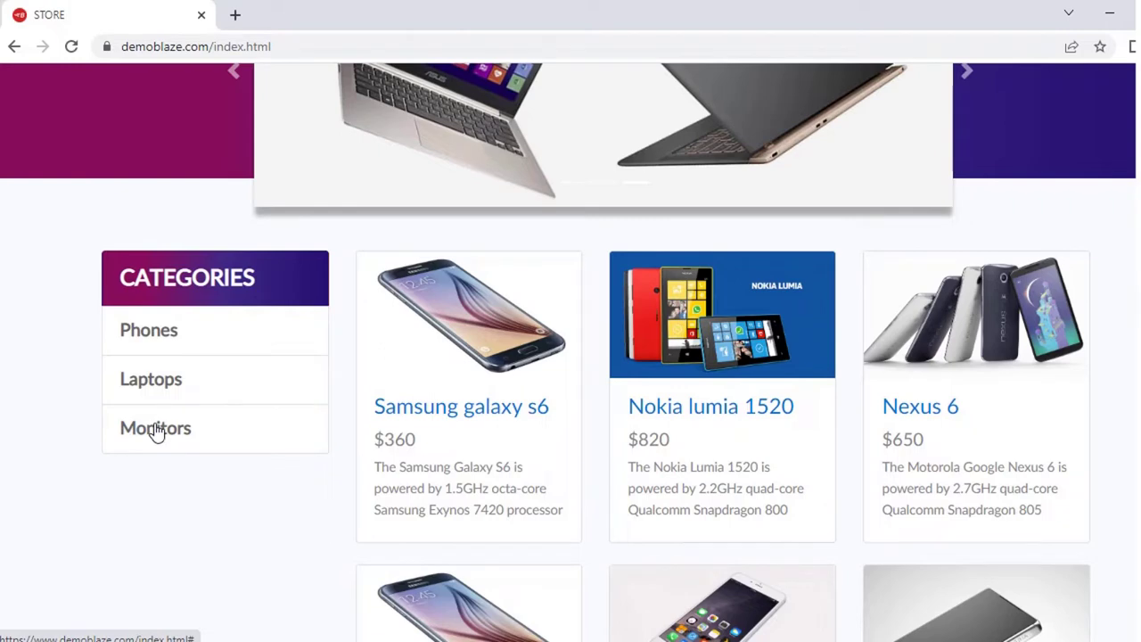
Step: Filter the store's products to the Phones category and look through the listed phone cards
{"action": "left_click", "coordinate": [178, 333]}
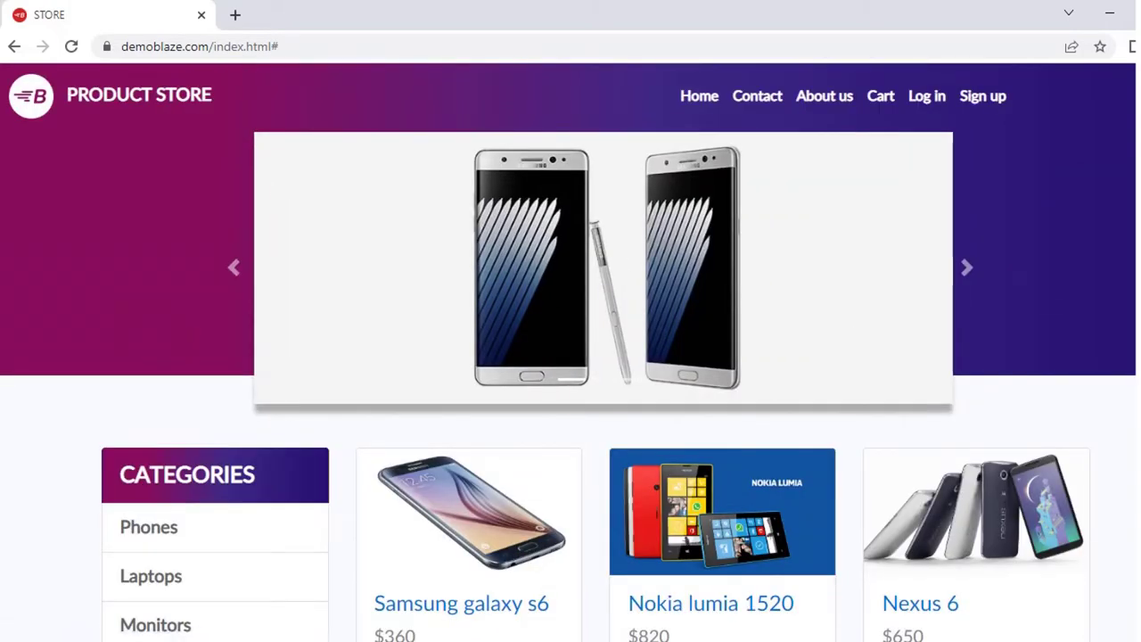
{"action": "scroll", "coordinate": [570, 356], "scroll_direction": "down", "scroll_amount": 3}
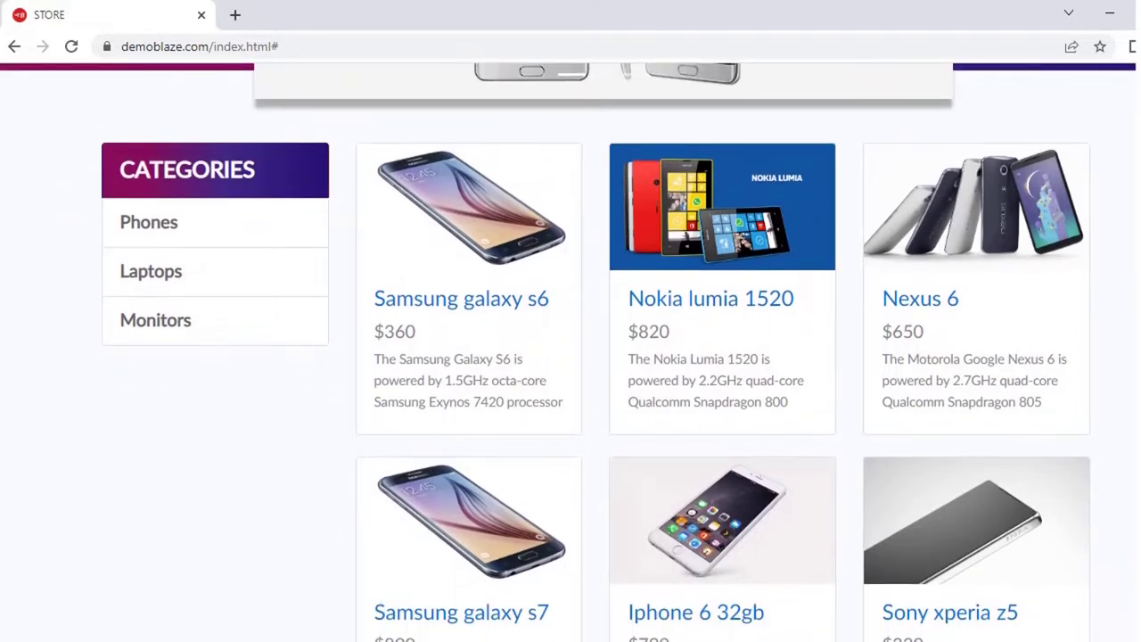
{"action": "scroll", "coordinate": [571, 357], "scroll_direction": "down", "scroll_amount": 2}
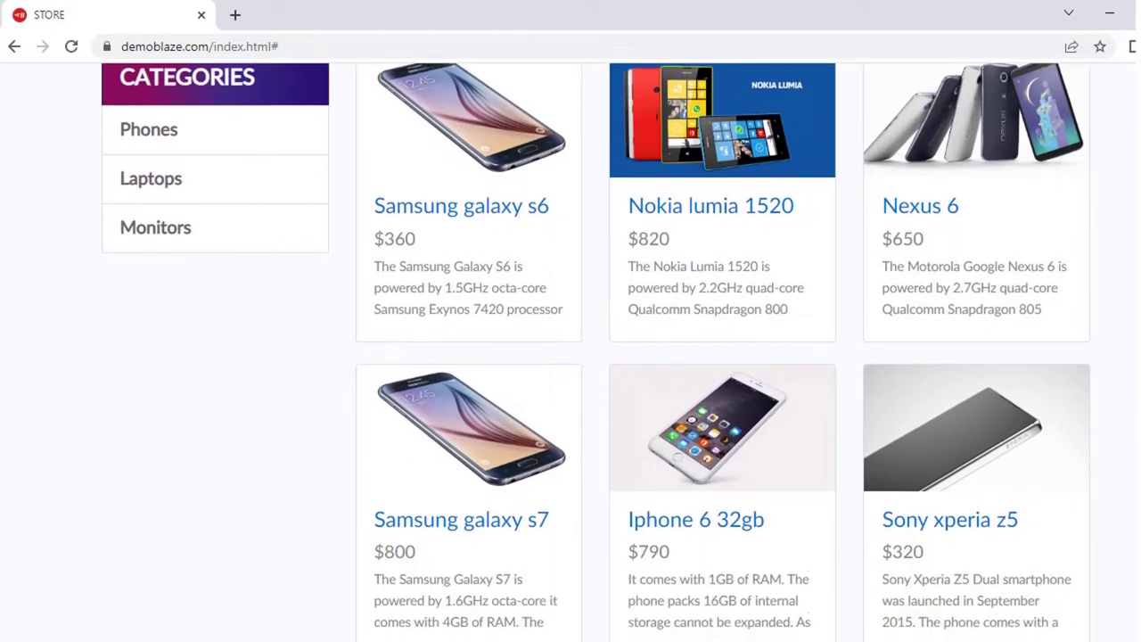
{"action": "scroll", "coordinate": [356, 512], "scroll_direction": "up", "scroll_amount": 5}
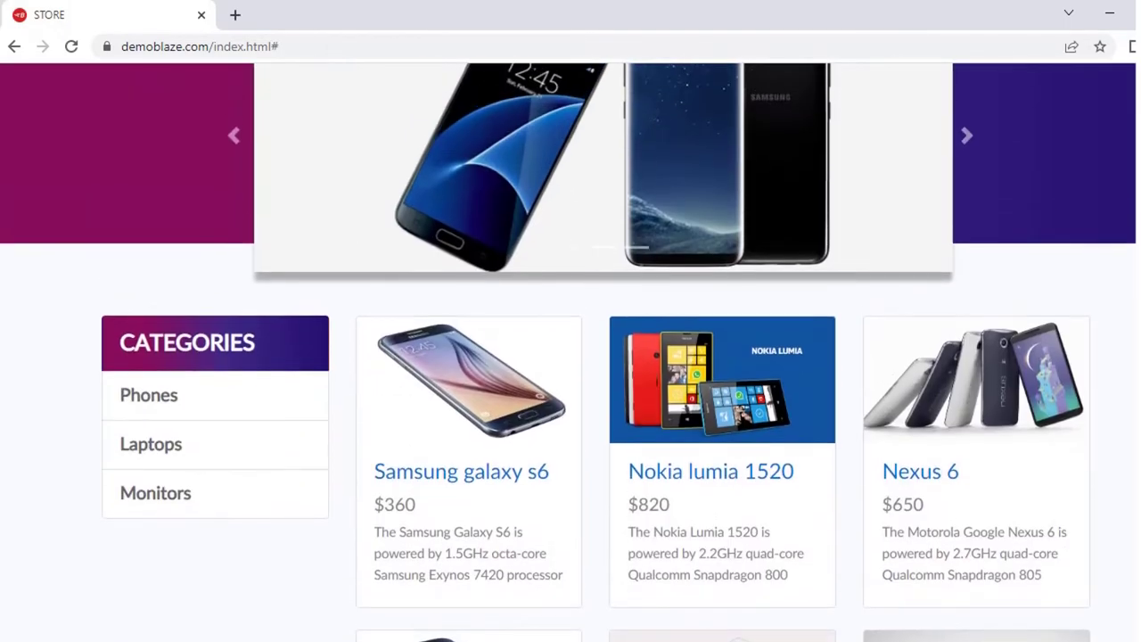
Step: Filter the store's products to the Laptops category and look through the listed laptop cards
{"action": "left_click", "coordinate": [145, 444]}
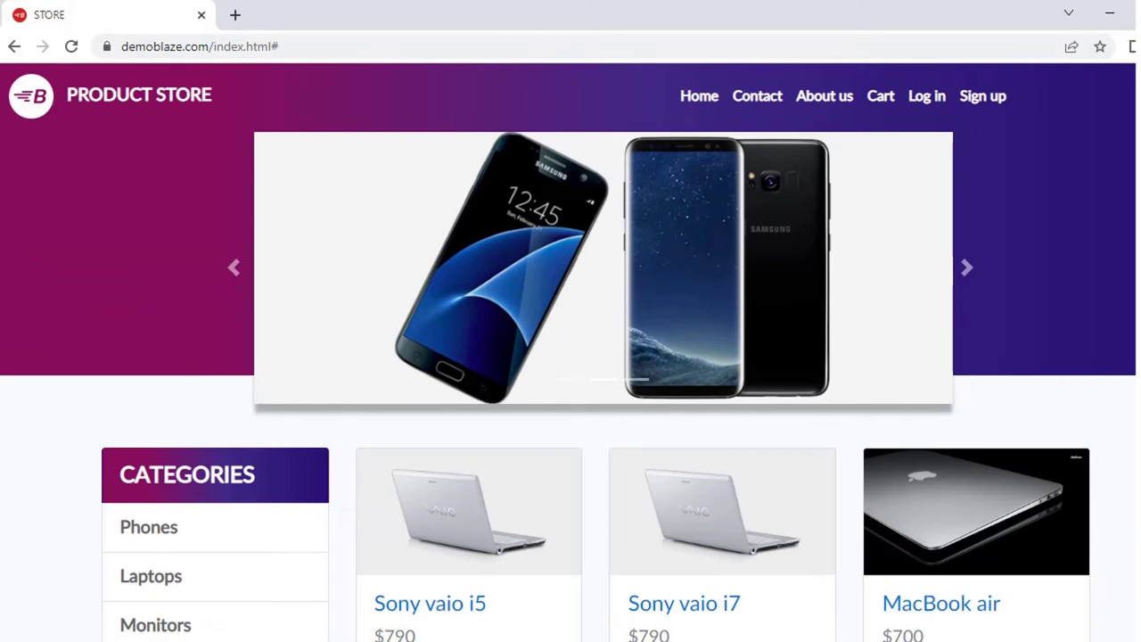
{"action": "scroll", "coordinate": [571, 352], "scroll_direction": "down", "scroll_amount": 4}
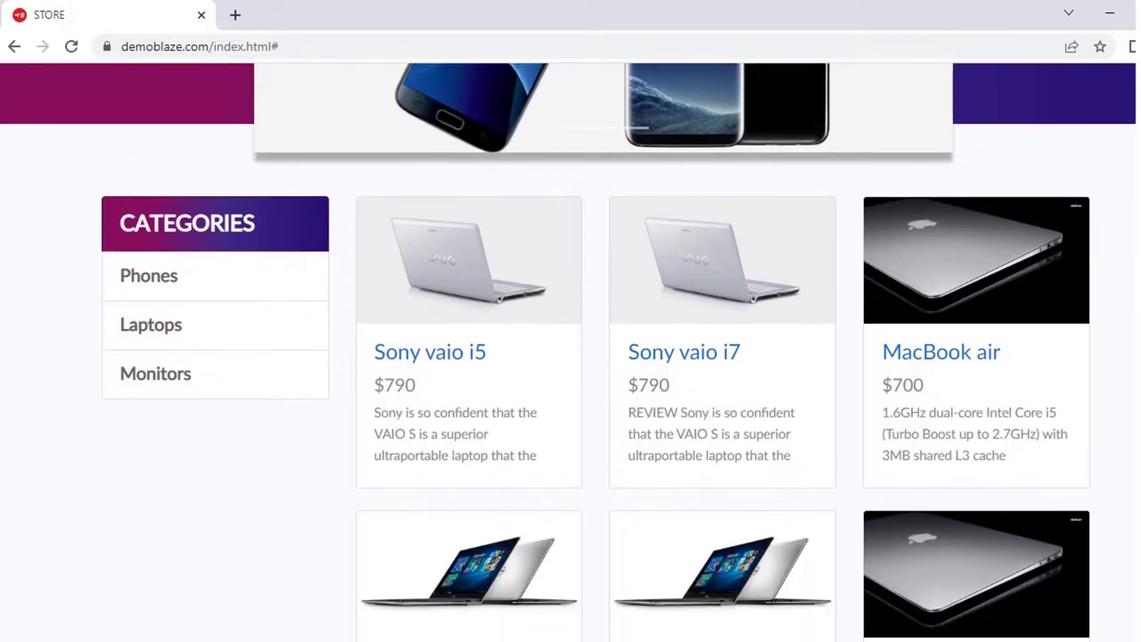
{"action": "scroll", "coordinate": [570, 352], "scroll_direction": "down", "scroll_amount": 1}
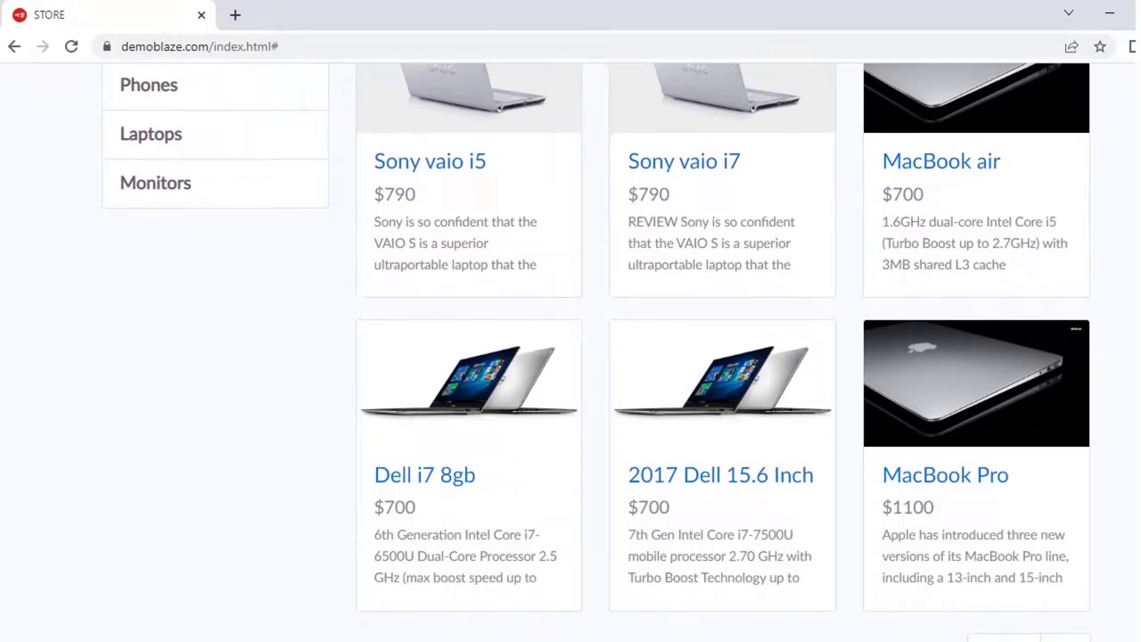
{"action": "scroll", "coordinate": [648, 436], "scroll_direction": "down", "scroll_amount": 3}
{"action": "scroll", "coordinate": [648, 436], "scroll_direction": "up", "scroll_amount": 5}
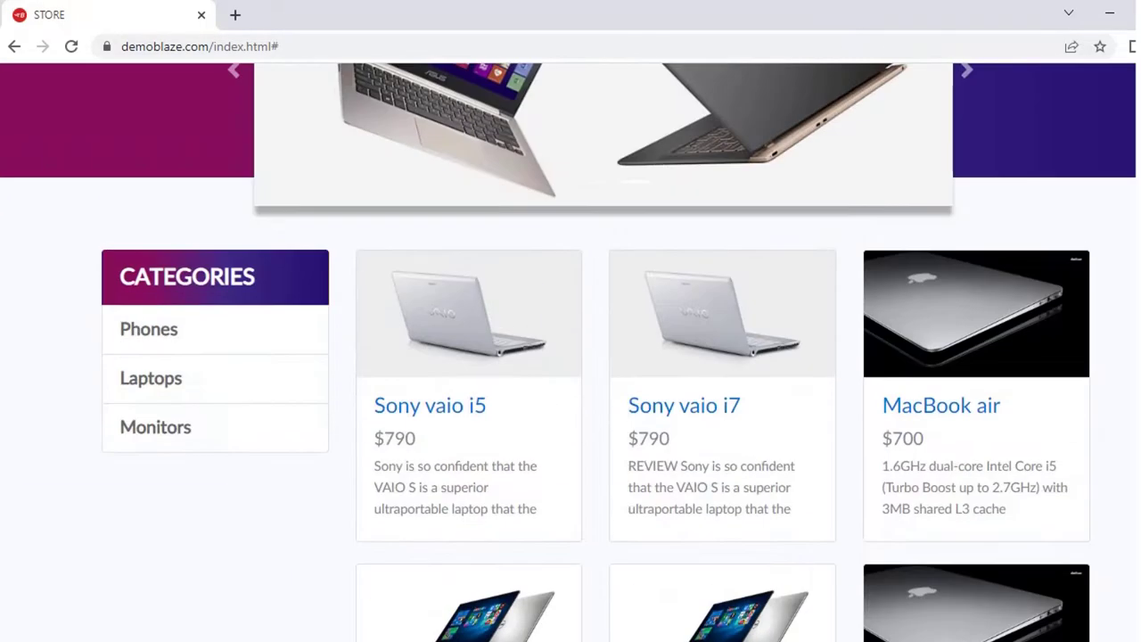
Step: Filter the store's products to the Monitors category and look over the monitor cards
{"action": "left_click", "coordinate": [181, 434]}
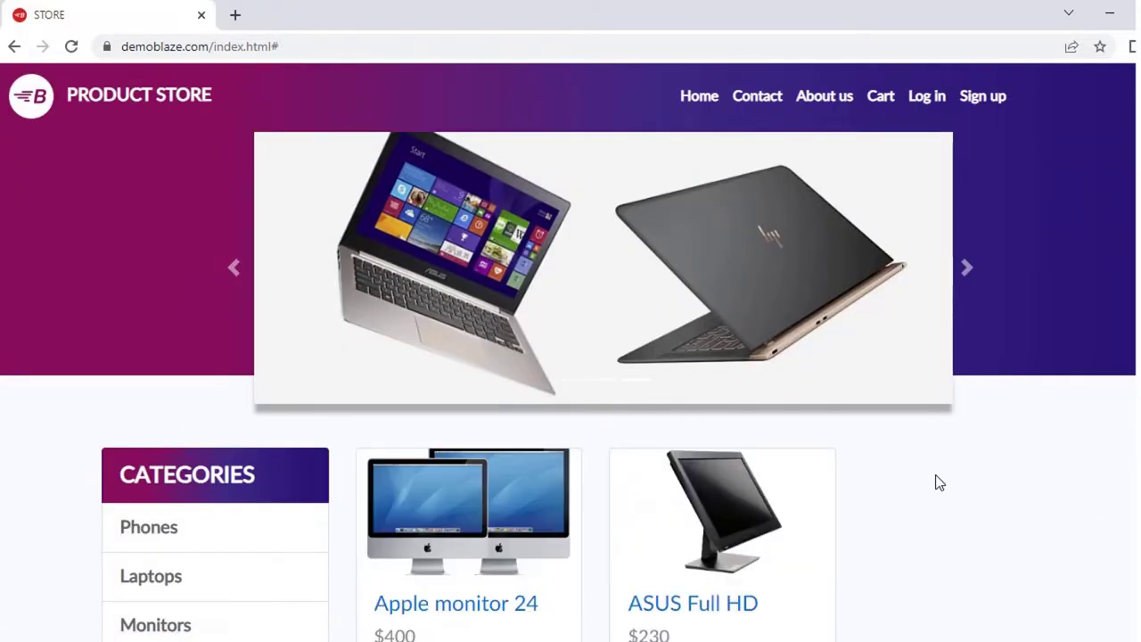
{"action": "scroll", "coordinate": [570, 357], "scroll_direction": "down", "scroll_amount": 2}
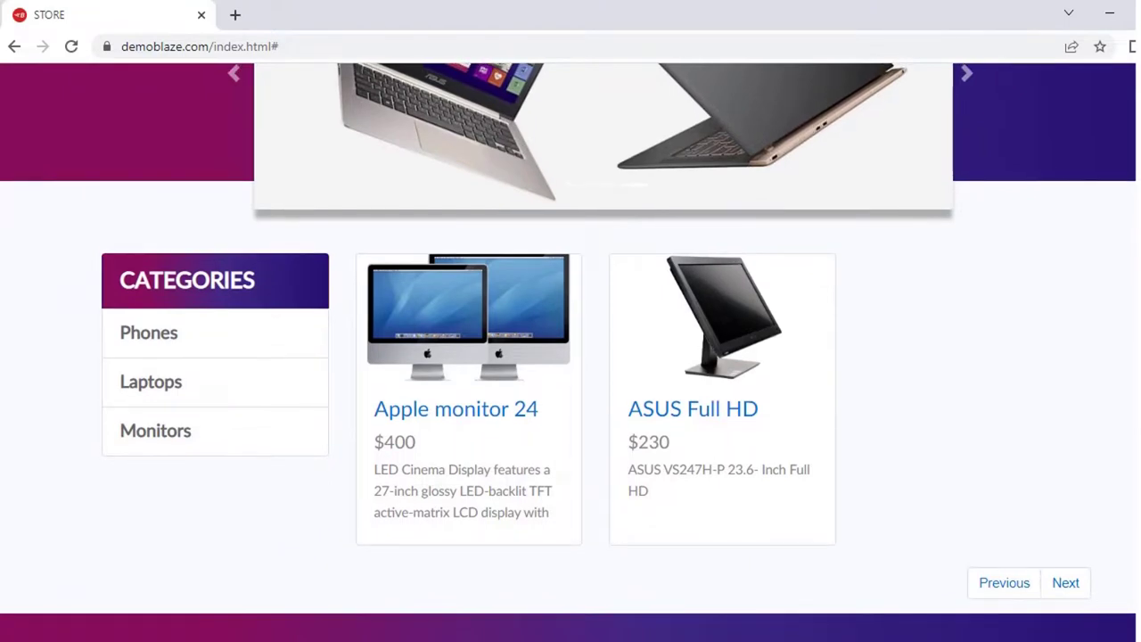
{"action": "scroll", "coordinate": [571, 356], "scroll_direction": "up", "scroll_amount": 2}
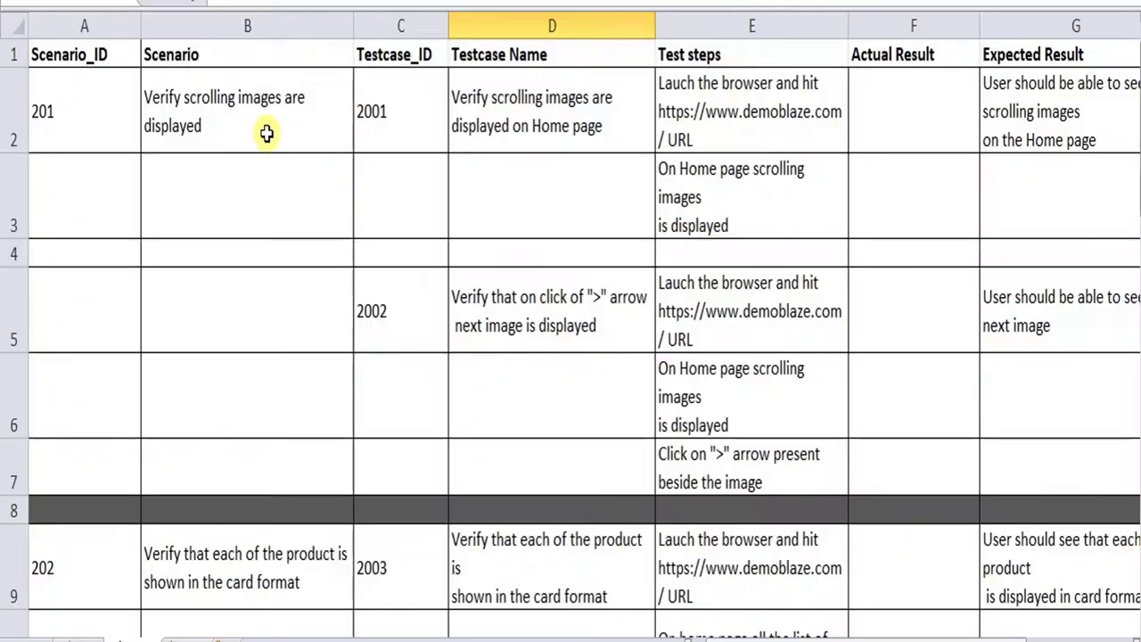
Step: Review scenario 201 in cell B2 of the test case sheet and check it in the browser by advancing the home page carousel three times
{"action": "left_click", "coordinate": [267, 132]}
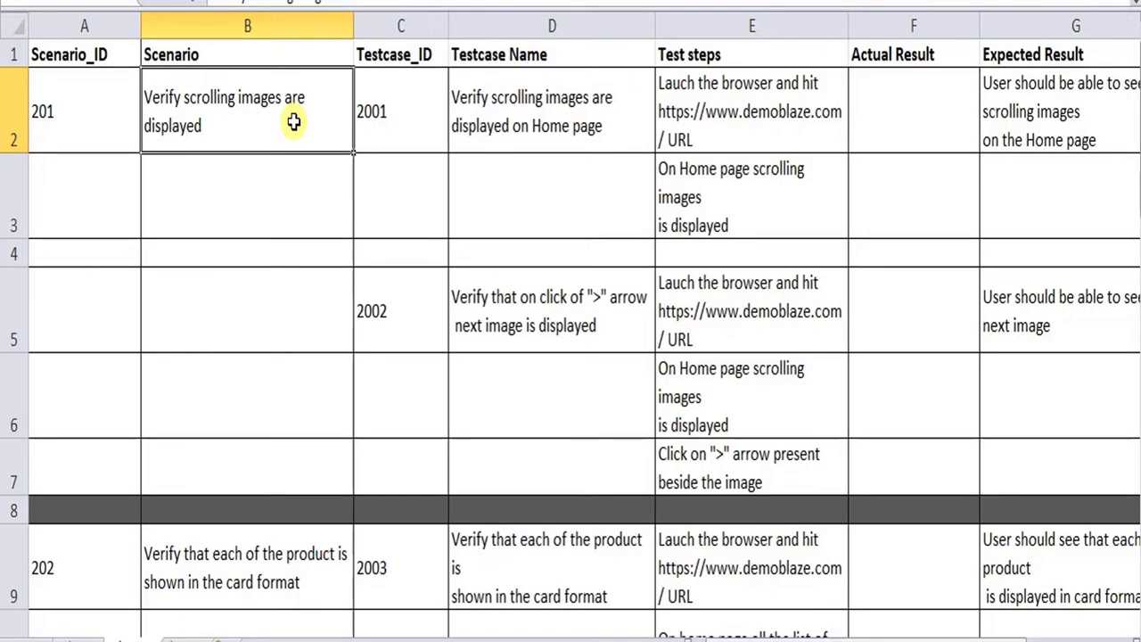
{"action": "key", "text": "alt+Tab"}
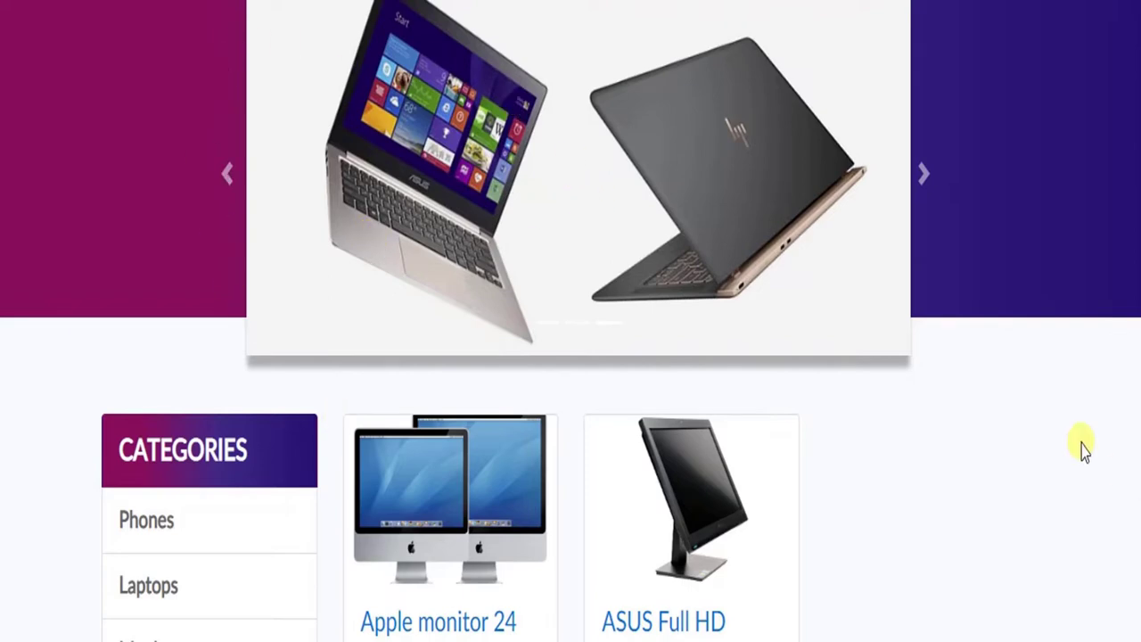
{"action": "left_click", "coordinate": [923, 175]}
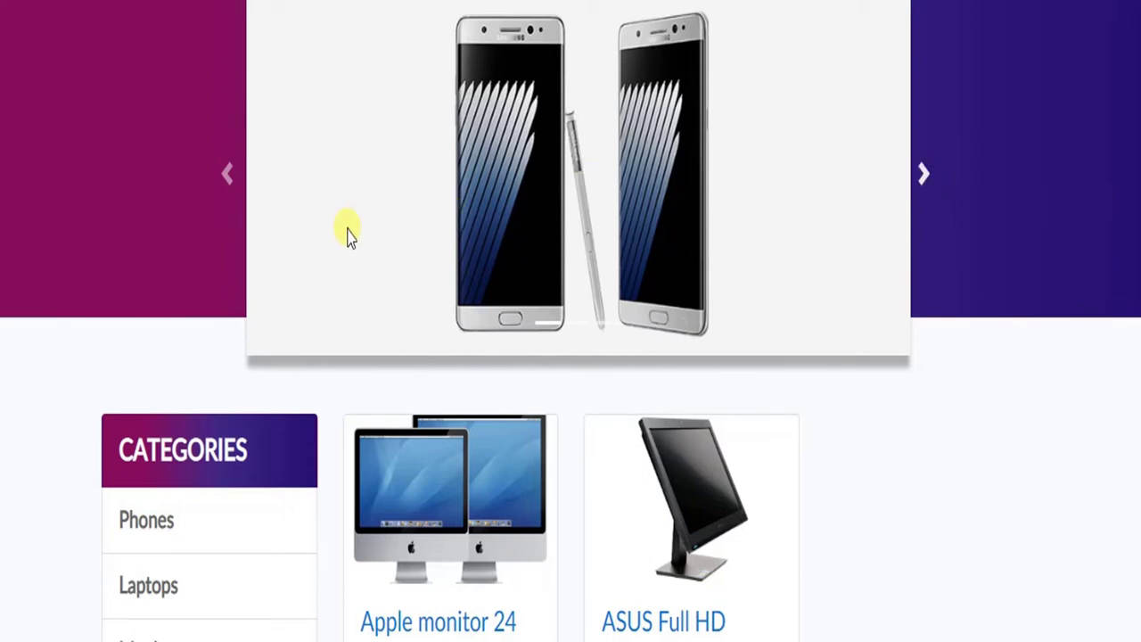
{"action": "left_click", "coordinate": [929, 183]}
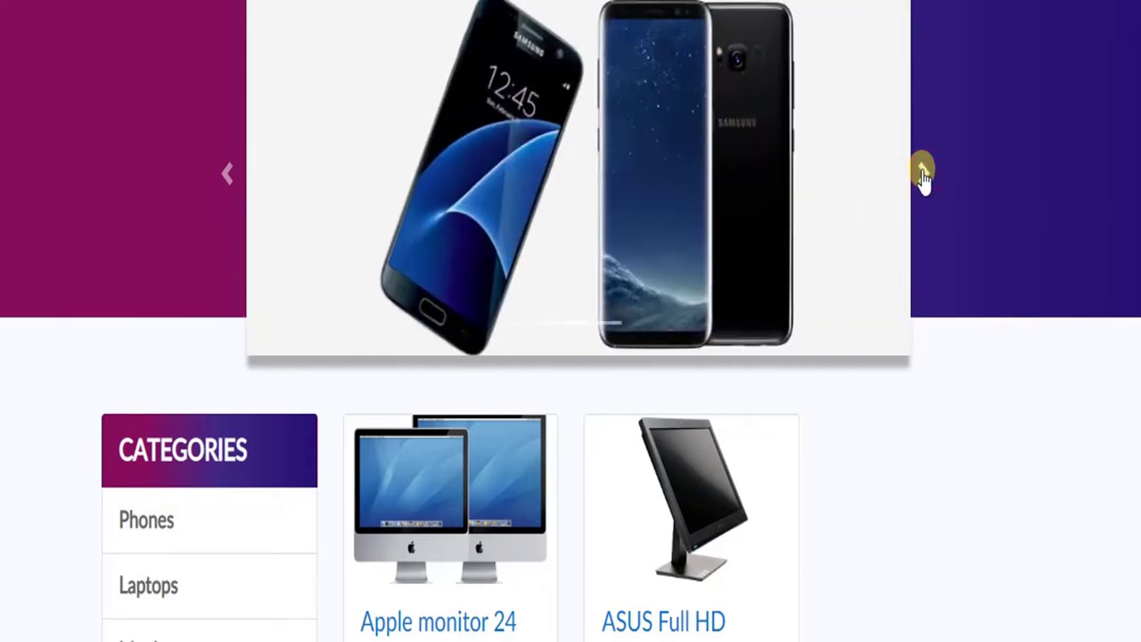
{"action": "left_click", "coordinate": [923, 174]}
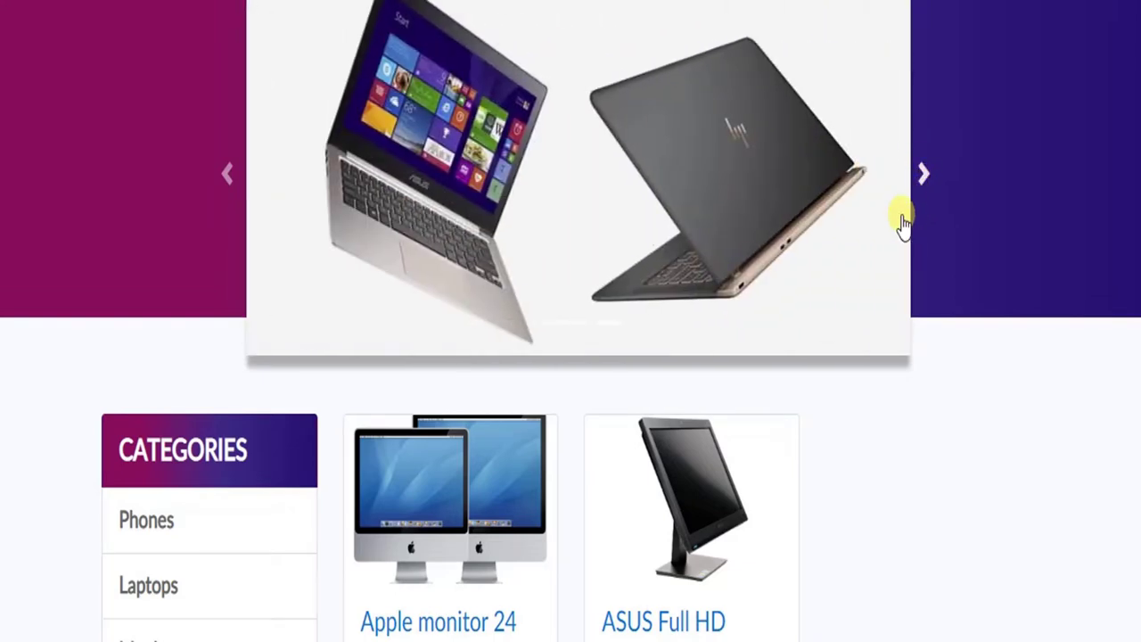
Step: Switch back to the Excel test case sheet and examine the name, test steps and expected result of test case 2001
{"action": "key", "text": "alt+Tab"}
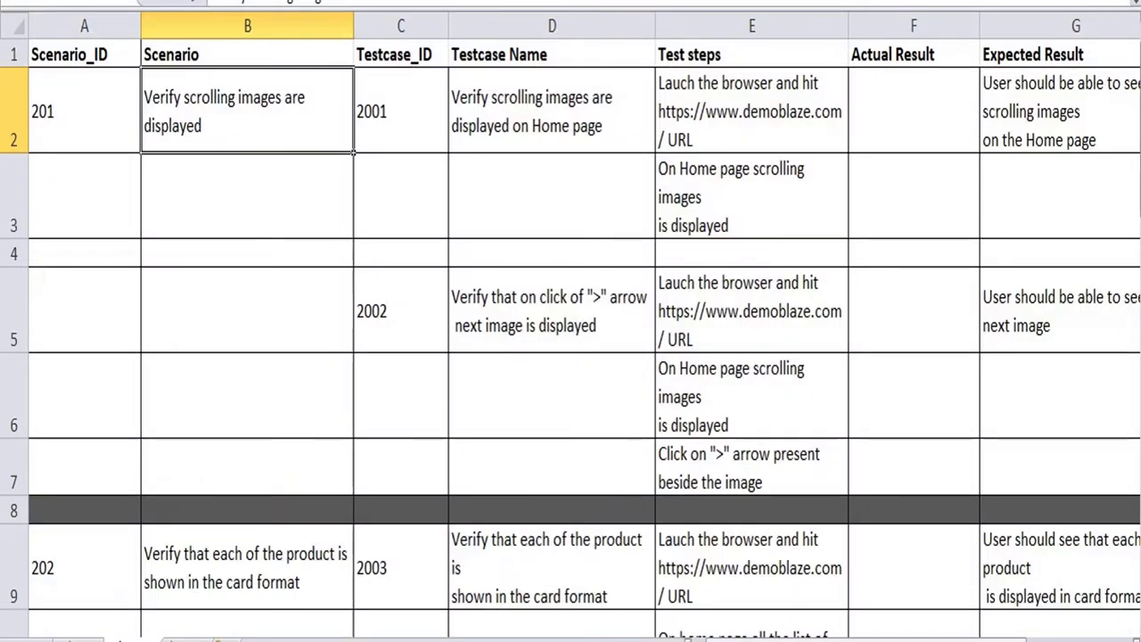
{"action": "left_click", "coordinate": [549, 109]}
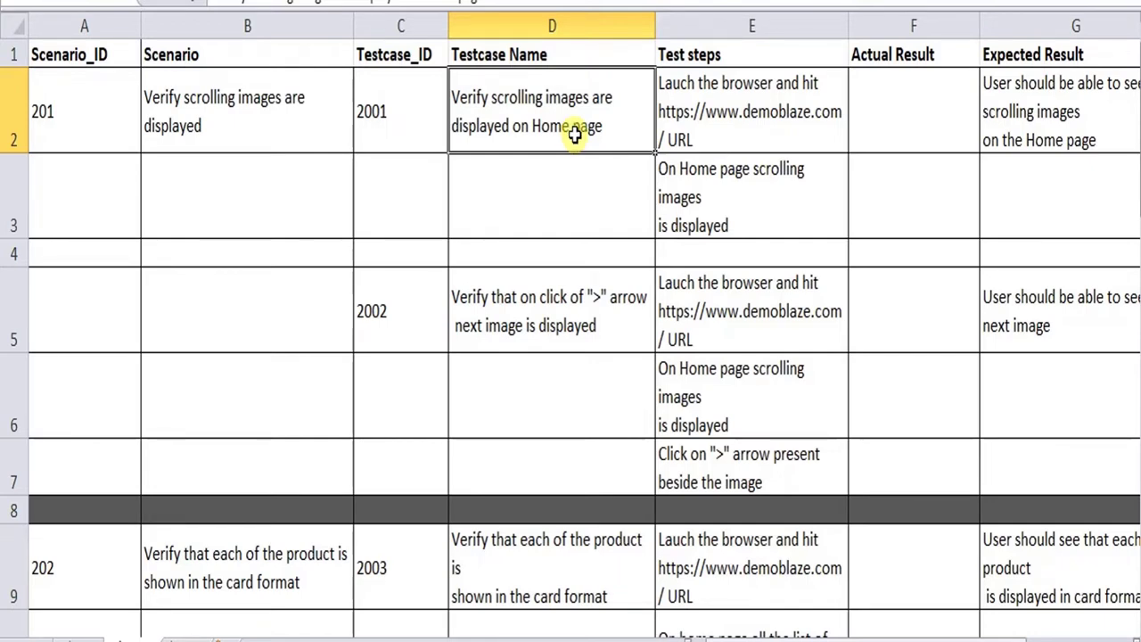
{"action": "left_click", "coordinate": [564, 318]}
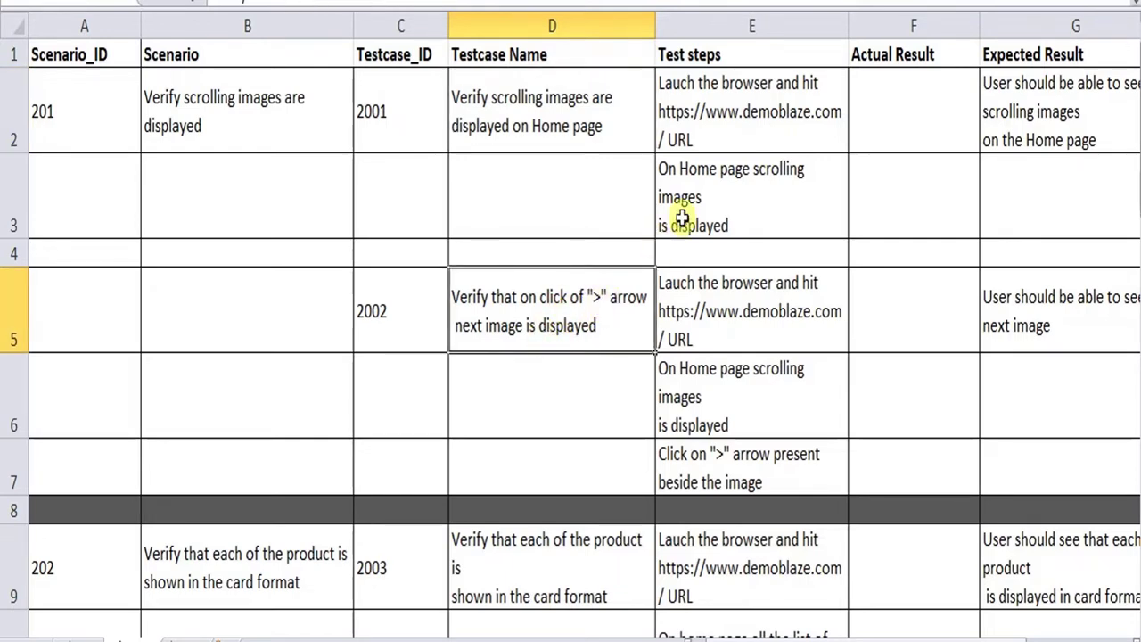
{"action": "left_click", "coordinate": [741, 126]}
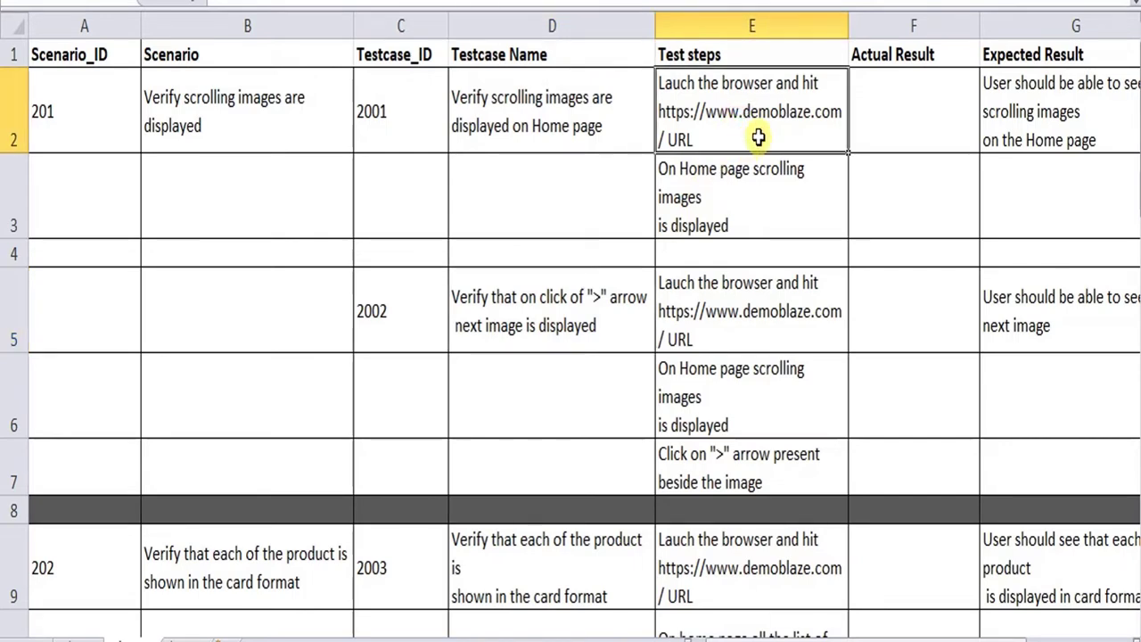
{"action": "left_click", "coordinate": [773, 201]}
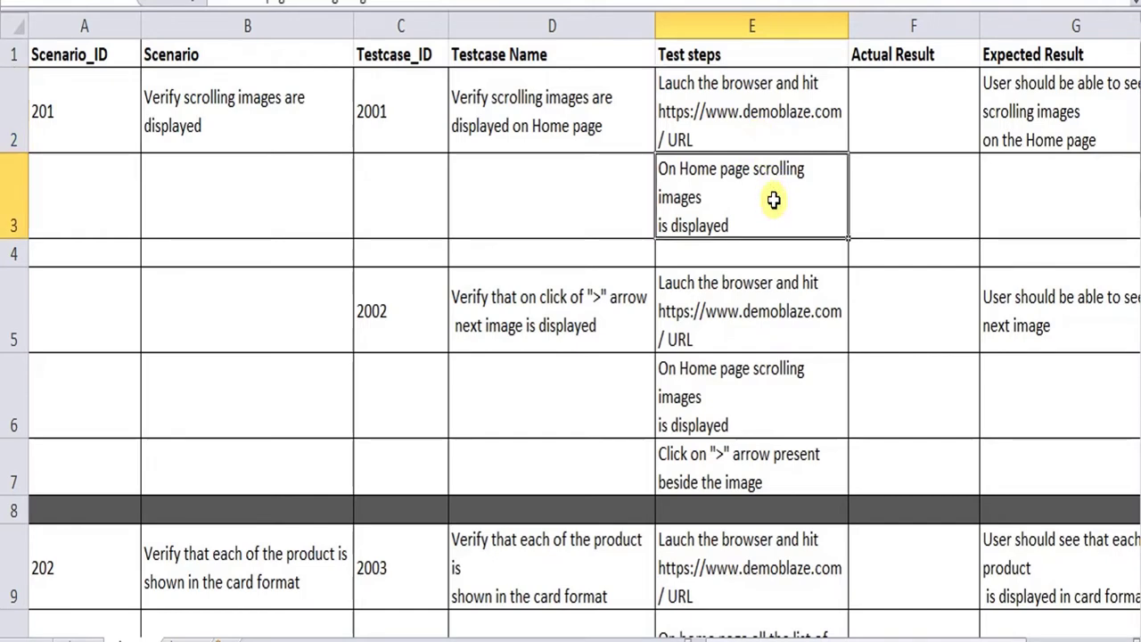
{"action": "left_click_drag", "start_coordinate": [525, 84], "coordinate": [671, 163]}
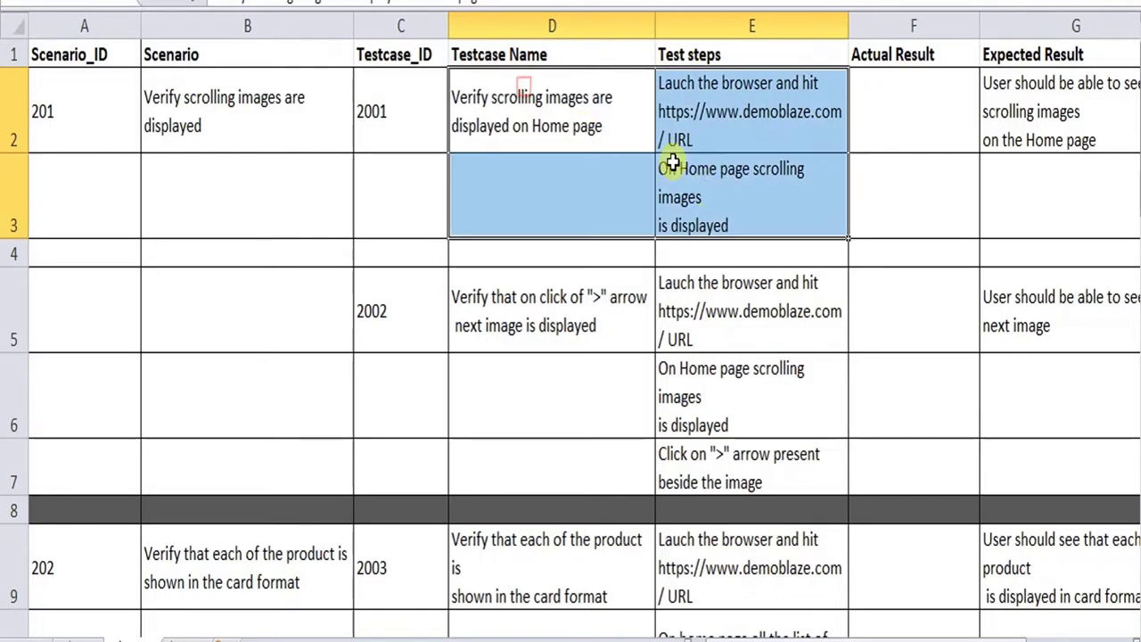
{"action": "left_click", "coordinate": [1031, 143]}
{"action": "left_click_drag", "start_coordinate": [928, 638], "coordinate": [985, 638]}
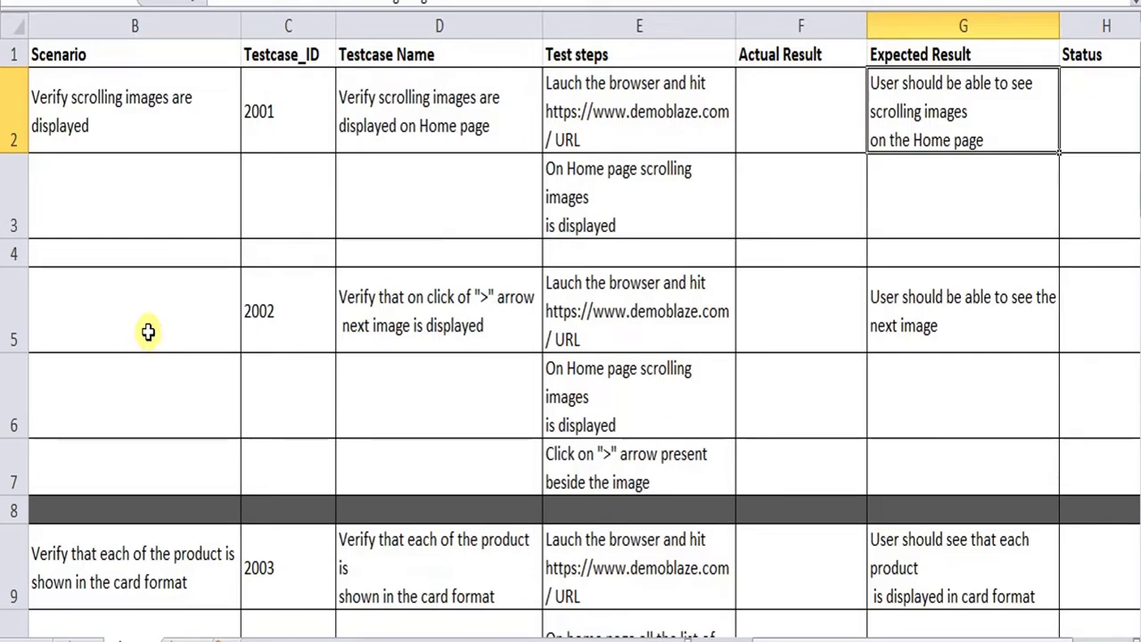
Step: Examine the name, expected result and test steps in E5:E7 of test case 2002 for the ">" arrow
{"action": "left_click", "coordinate": [410, 302]}
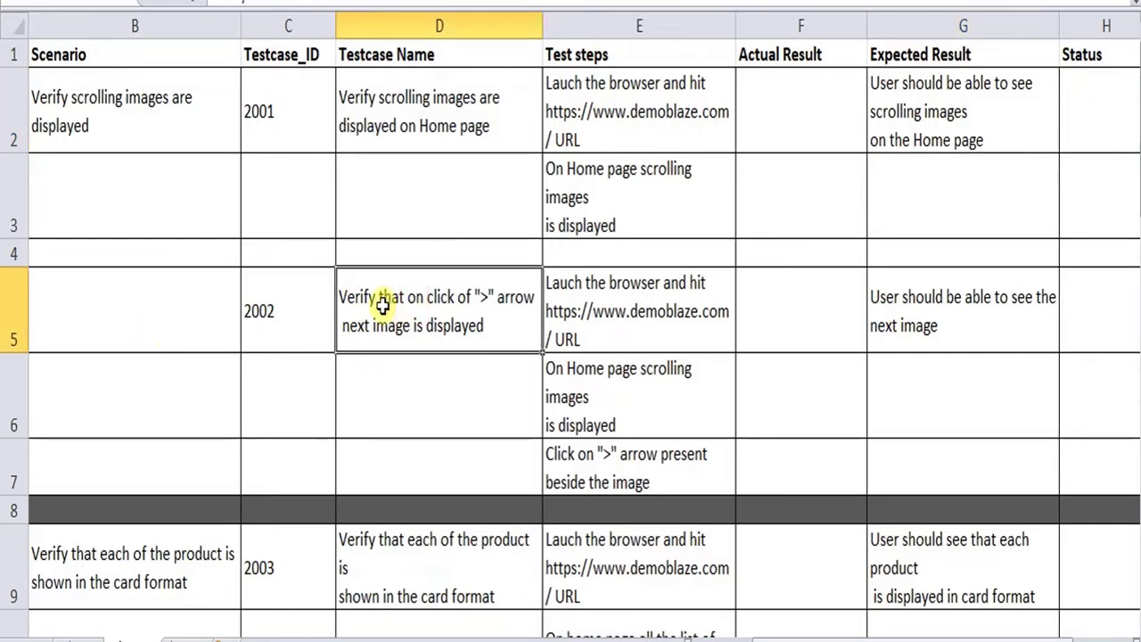
{"action": "left_click", "coordinate": [912, 287]}
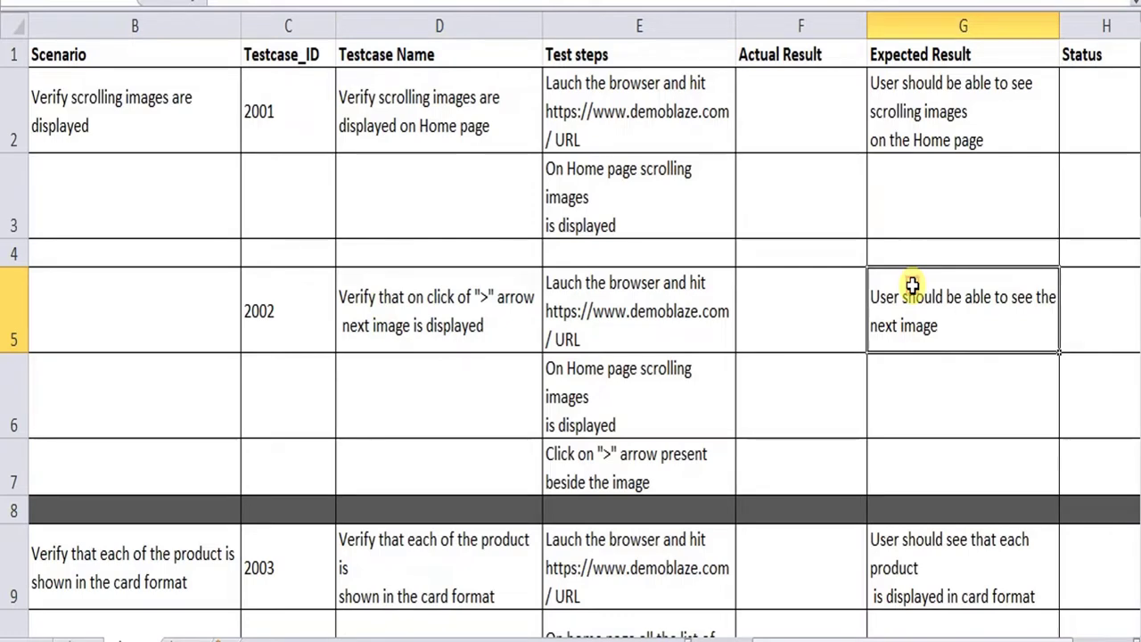
{"action": "left_click_drag", "start_coordinate": [584, 316], "coordinate": [603, 457]}
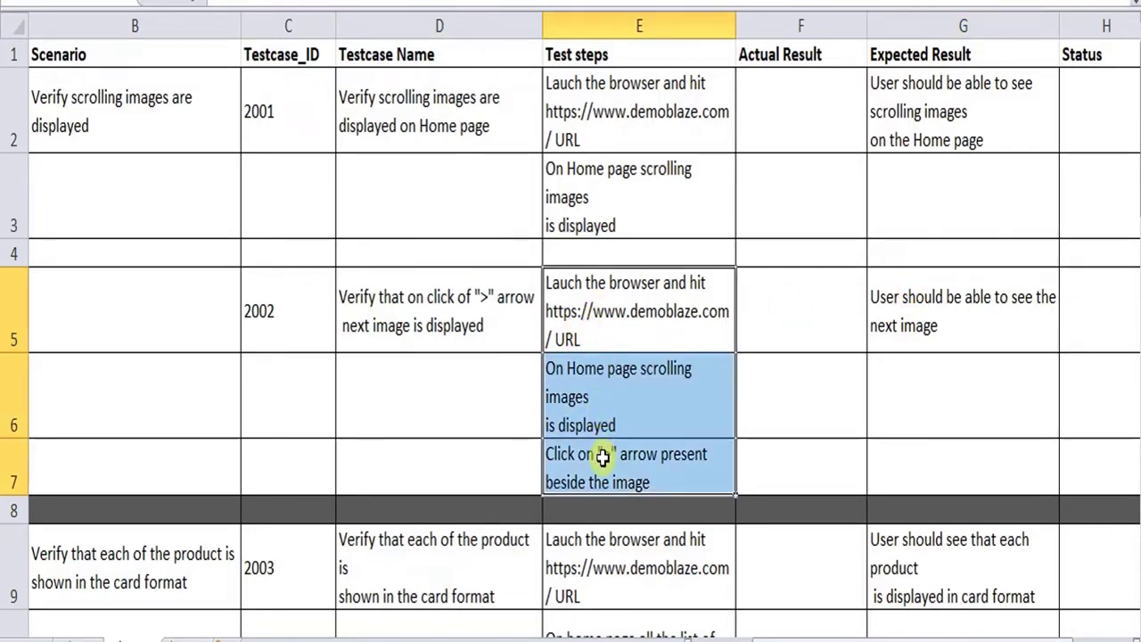
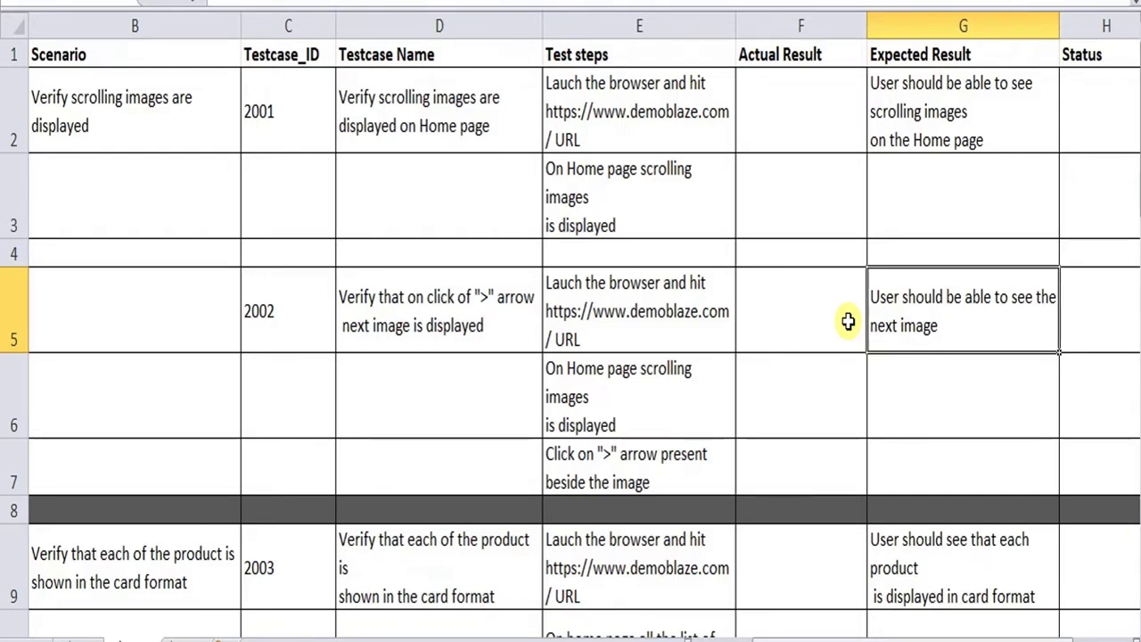
Step: Review scenario 202 and the name of test case 2003 on card format, and compare them with the monitor cards in the browser
{"action": "scroll", "coordinate": [408, 383], "scroll_direction": "down", "scroll_amount": 1}
{"action": "left_click", "coordinate": [81, 379]}
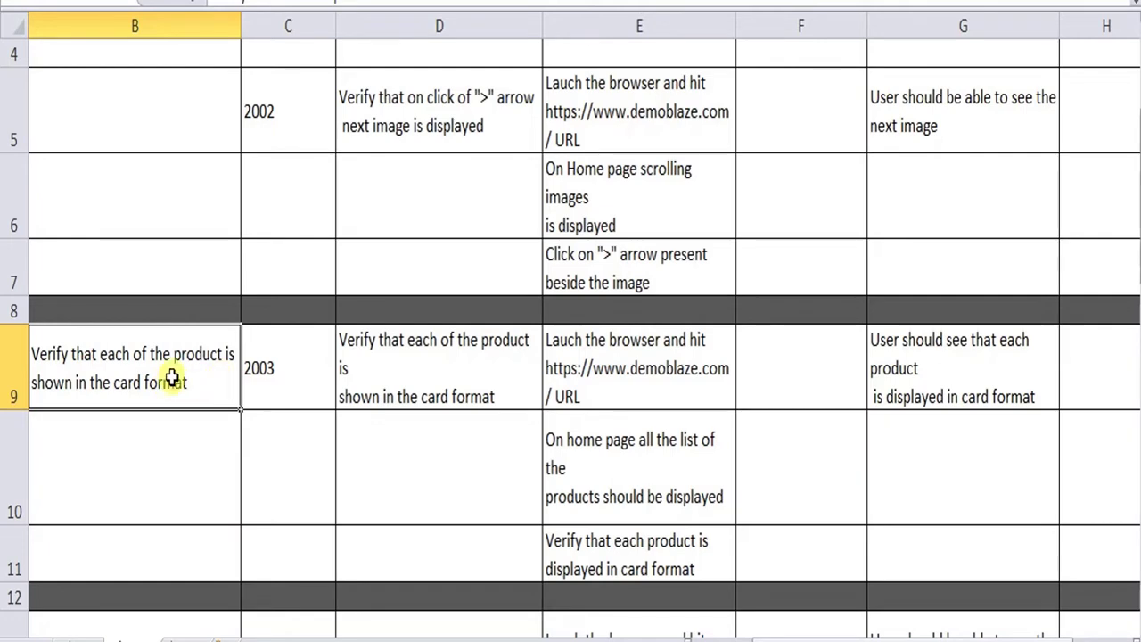
{"action": "left_click", "coordinate": [420, 379]}
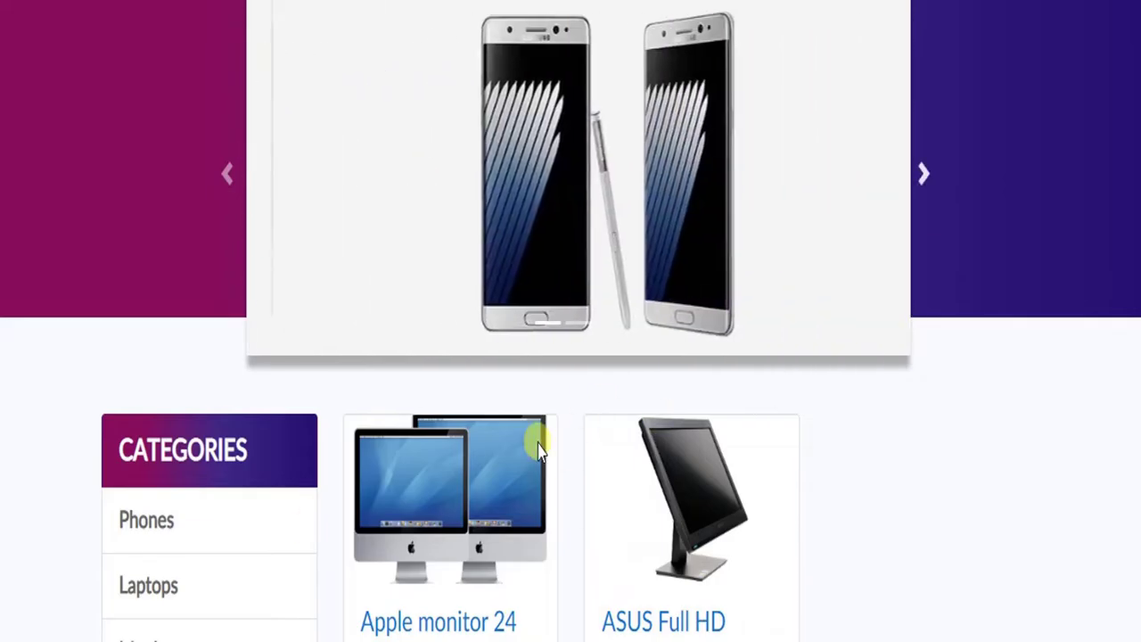
{"action": "scroll", "coordinate": [532, 435], "scroll_direction": "down", "scroll_amount": 5}
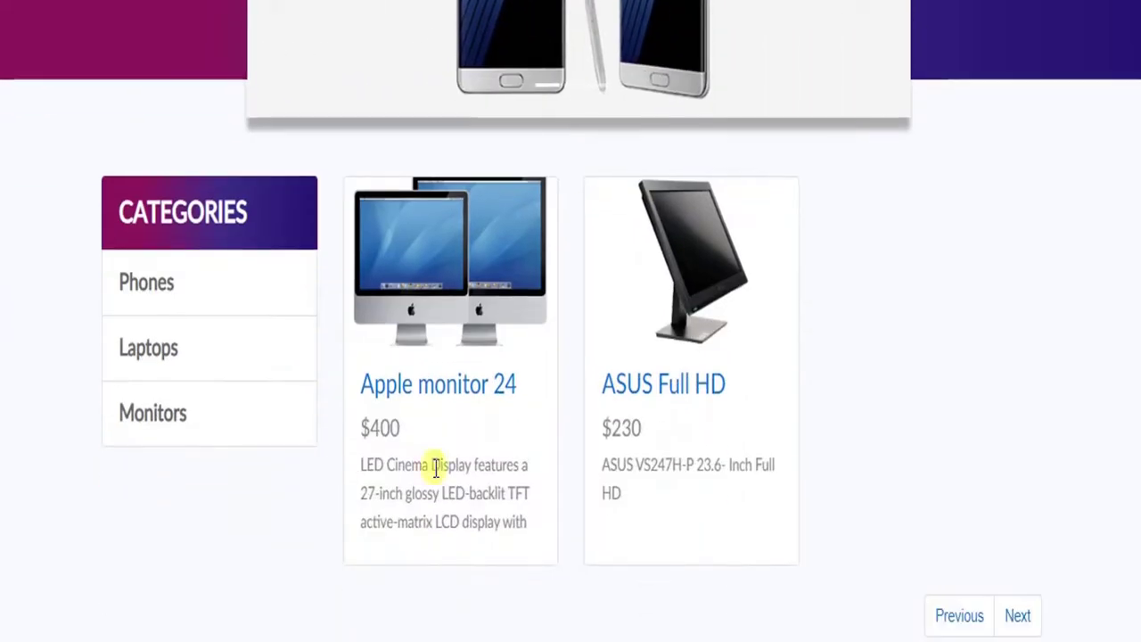
{"action": "scroll", "coordinate": [146, 313], "scroll_direction": "up", "scroll_amount": 5}
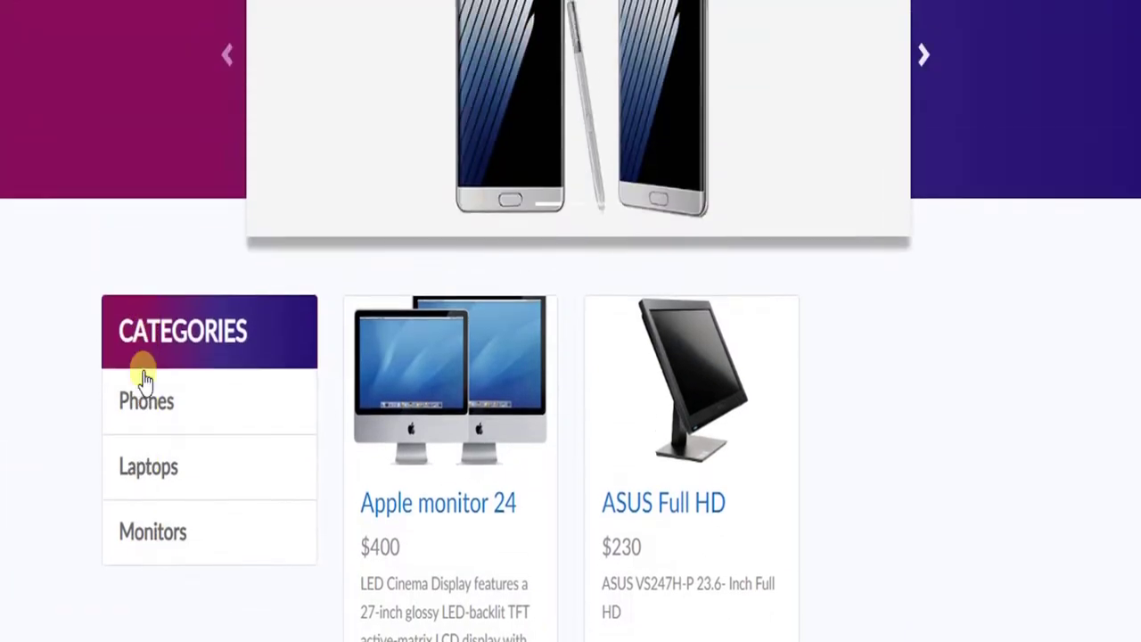
Step: Look over the phone cards in the browser, and review the scenario on product details in B13 of the Excel sheet
{"action": "scroll", "coordinate": [621, 395], "scroll_direction": "down", "scroll_amount": 2}
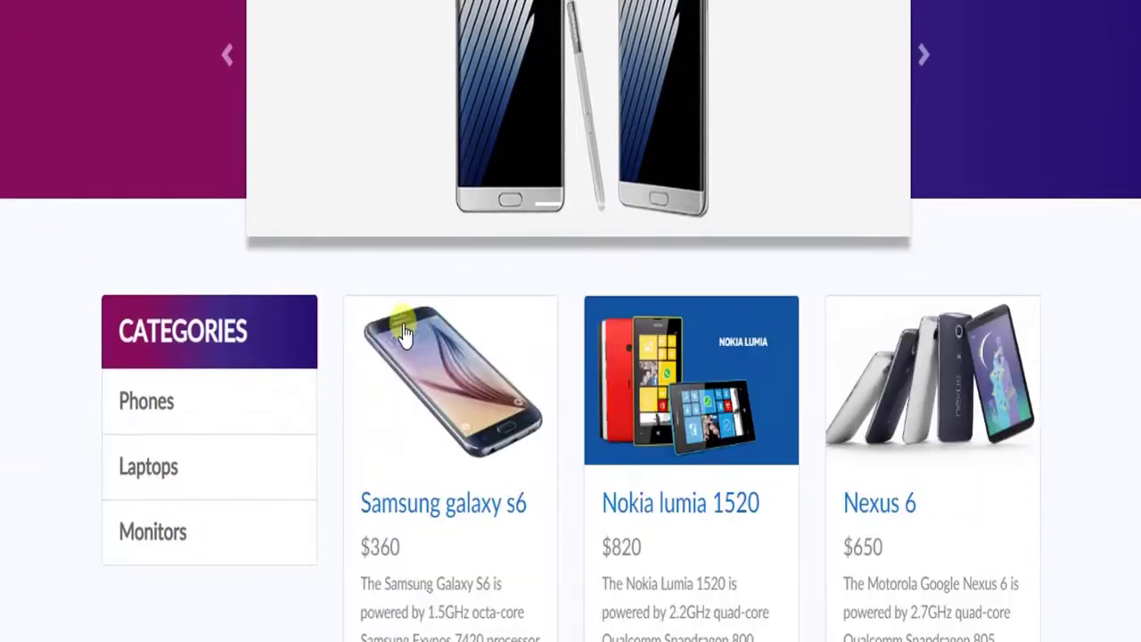
{"action": "scroll", "coordinate": [385, 482], "scroll_direction": "down", "scroll_amount": 4}
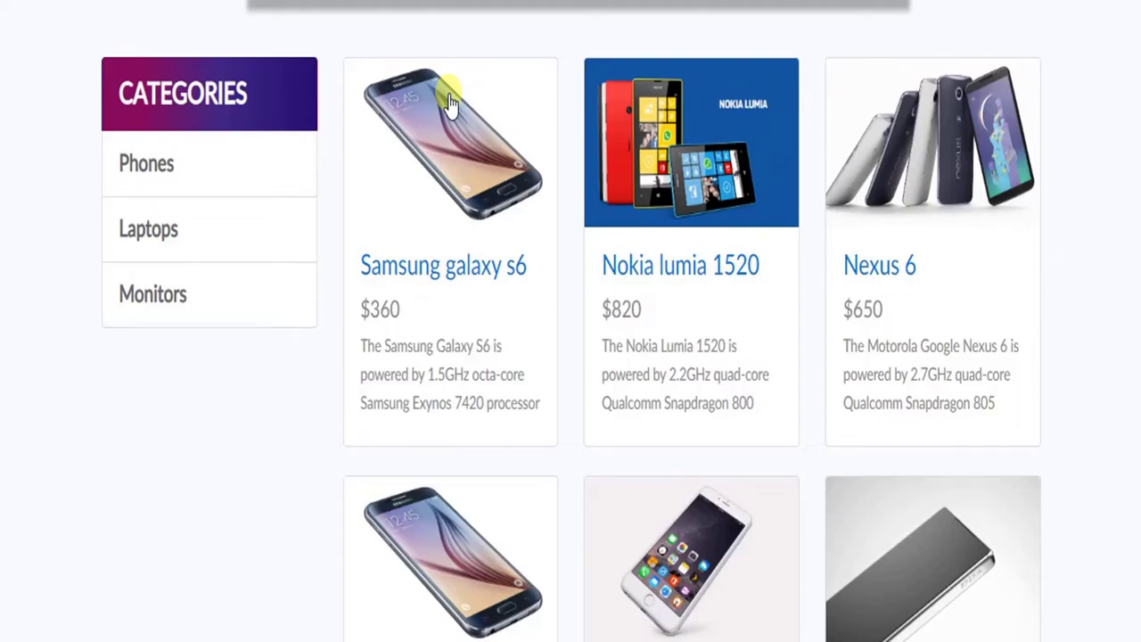
{"action": "key", "text": "alt+Tab"}
{"action": "scroll", "coordinate": [563, 487], "scroll_direction": "down", "scroll_amount": 1}
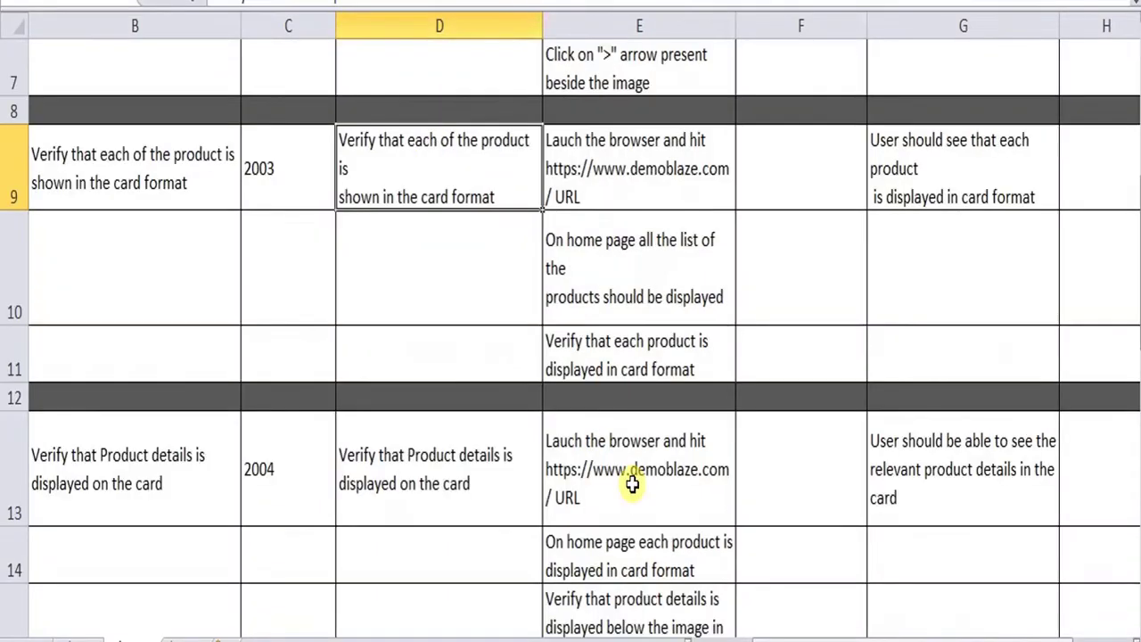
{"action": "scroll", "coordinate": [612, 481], "scroll_direction": "down", "scroll_amount": 1}
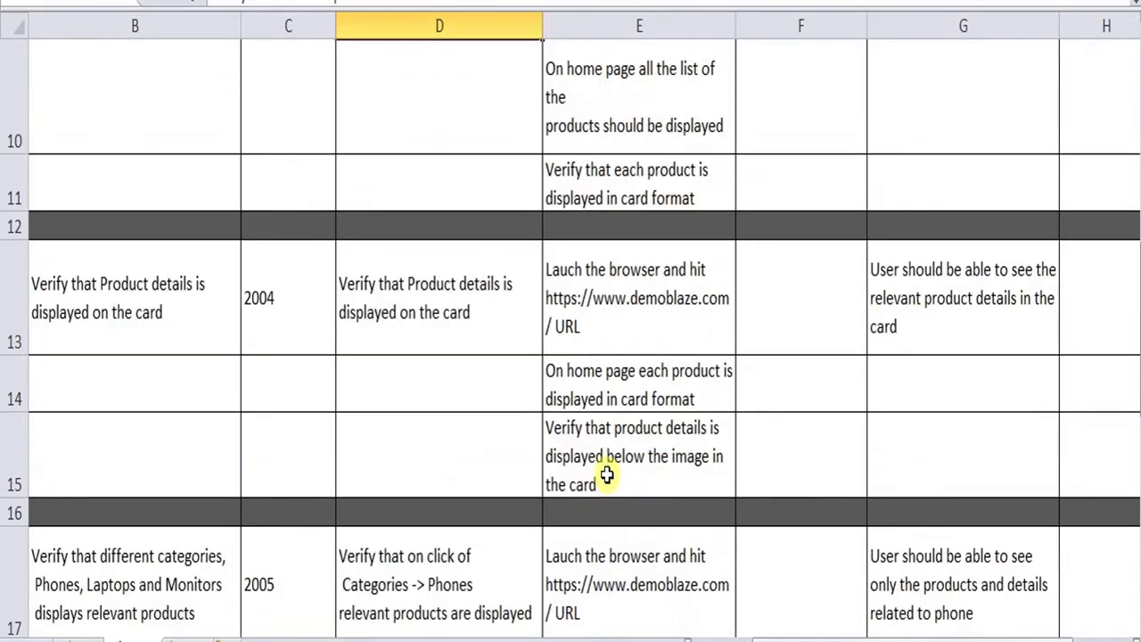
{"action": "left_click", "coordinate": [145, 294]}
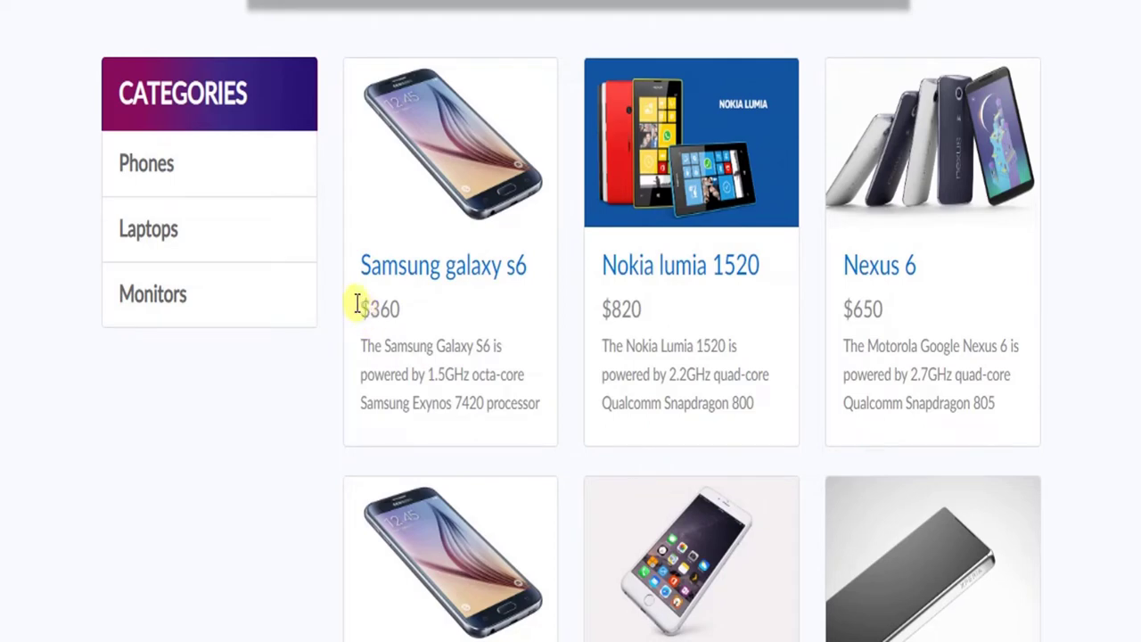
Step: Check in the browser that the Samsung galaxy s6 card shows product details by highlighting its price and description
{"action": "left_click_drag", "start_coordinate": [356, 305], "coordinate": [540, 405]}
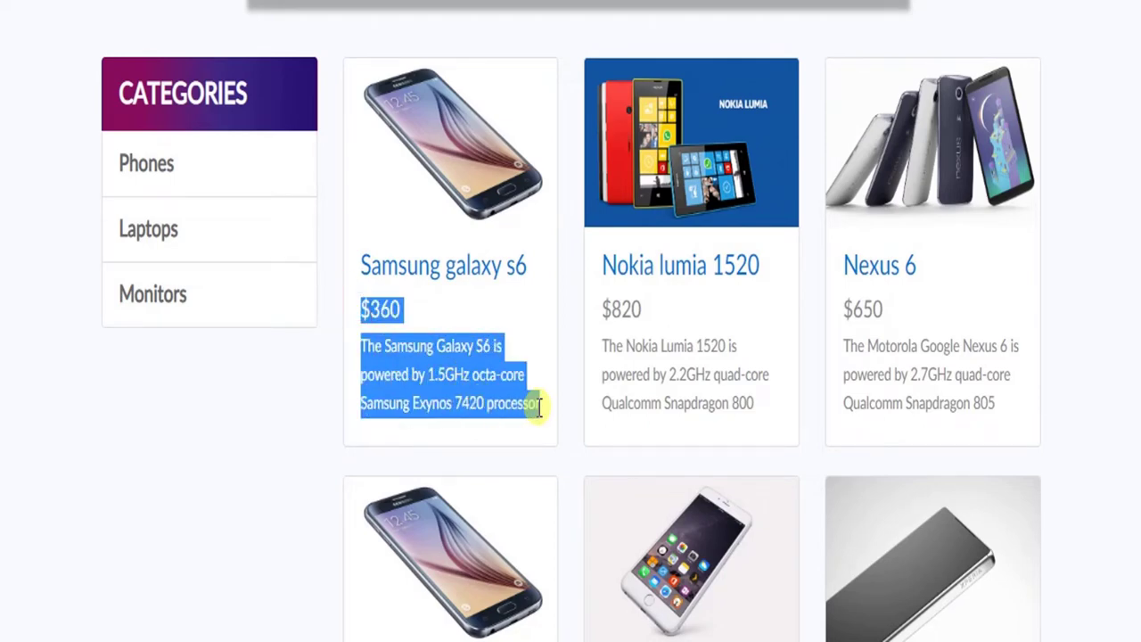
{"action": "left_click", "coordinate": [456, 353]}
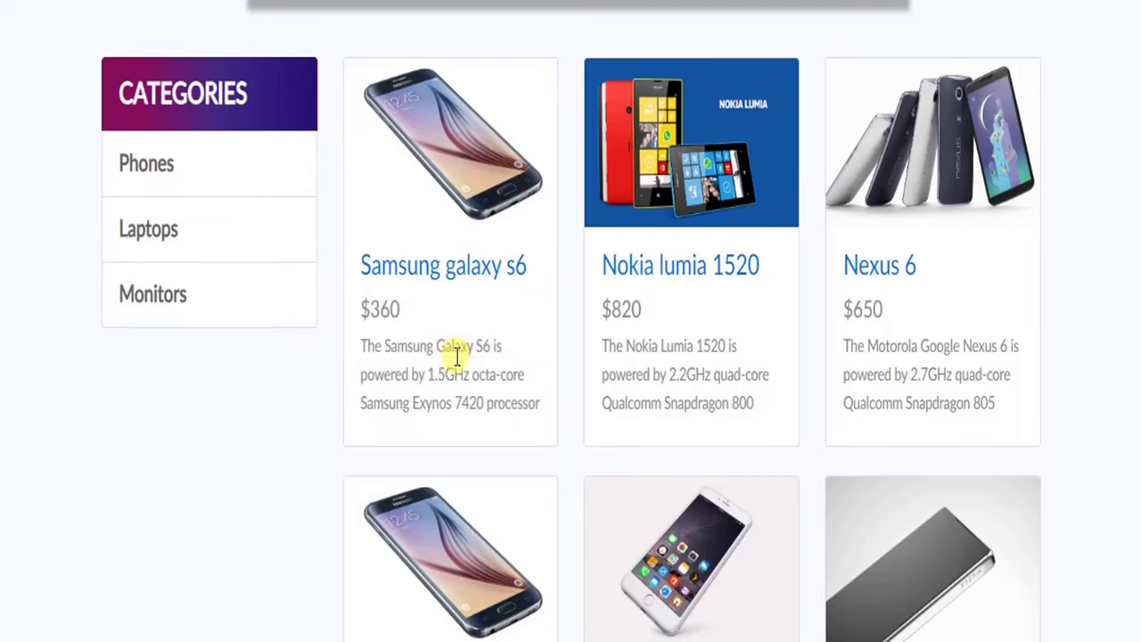
{"action": "left_click_drag", "start_coordinate": [408, 310], "coordinate": [543, 408]}
{"action": "left_click", "coordinate": [395, 317]}
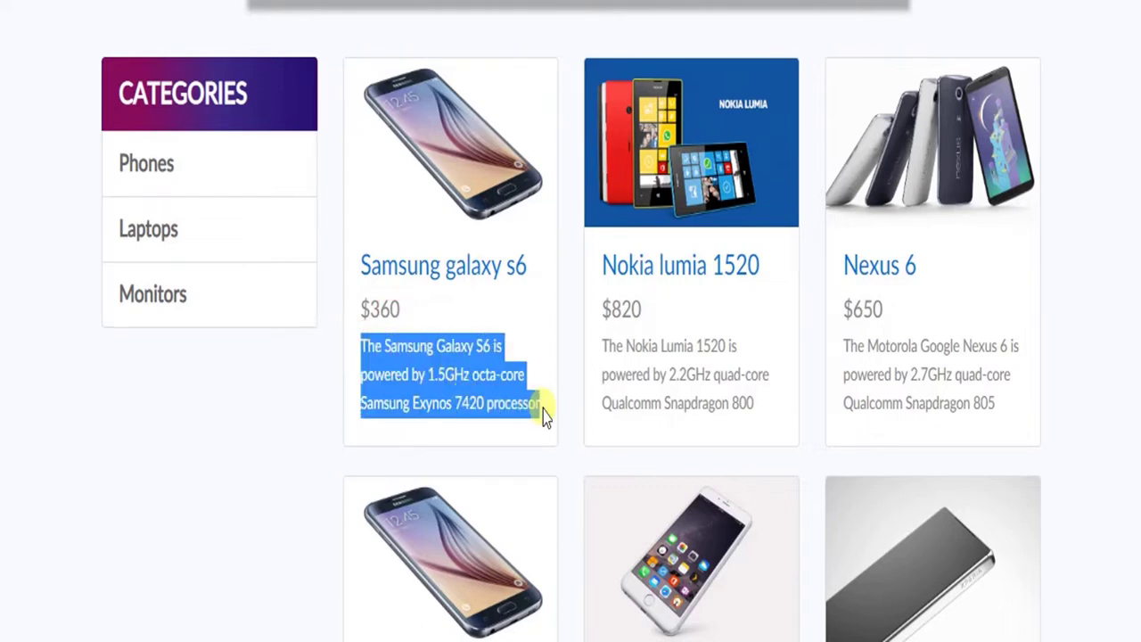
{"action": "left_click", "coordinate": [543, 410]}
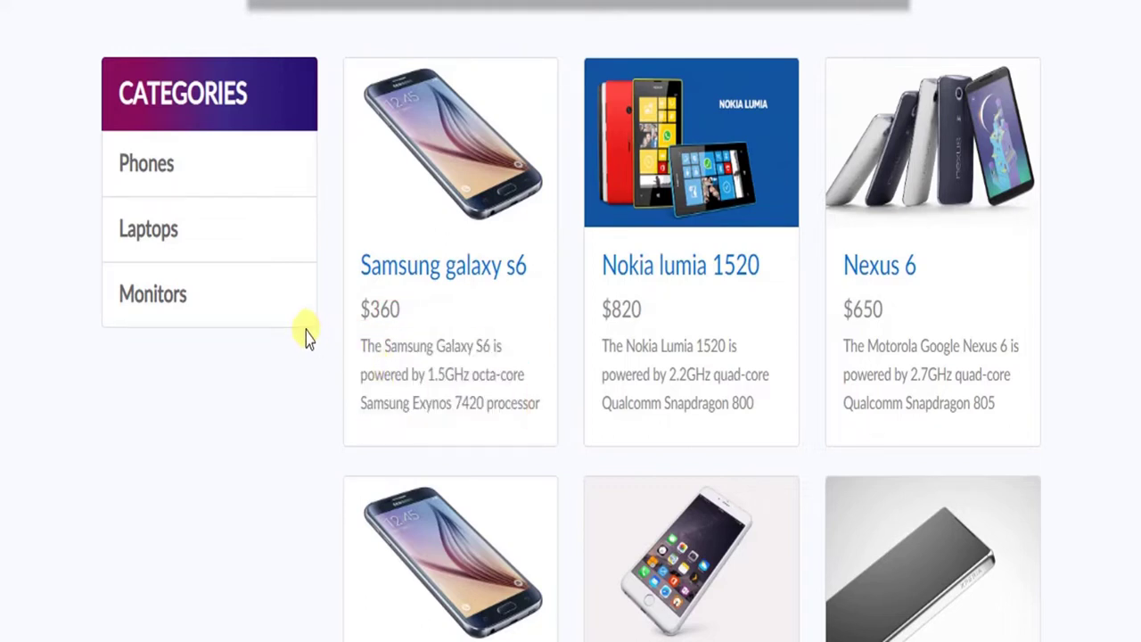
{"action": "left_click_drag", "start_coordinate": [355, 348], "coordinate": [543, 412]}
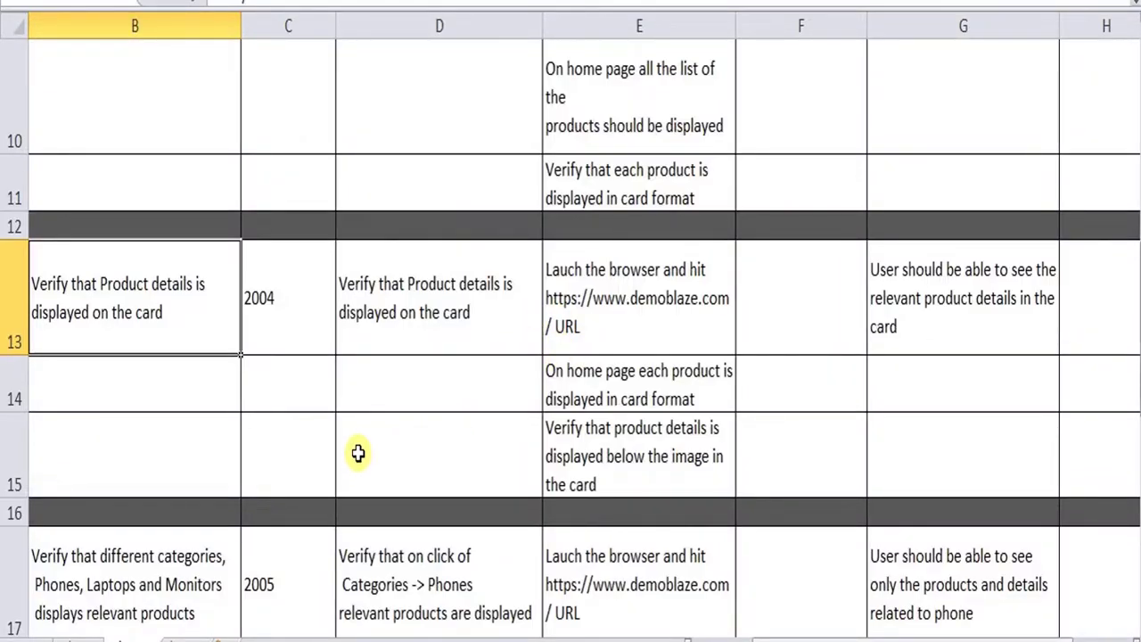
Step: Review the categories scenario in B17 of the Excel sheet and check it in the browser by filtering the products to Phones
{"action": "scroll", "coordinate": [358, 454], "scroll_direction": "down", "scroll_amount": 1}
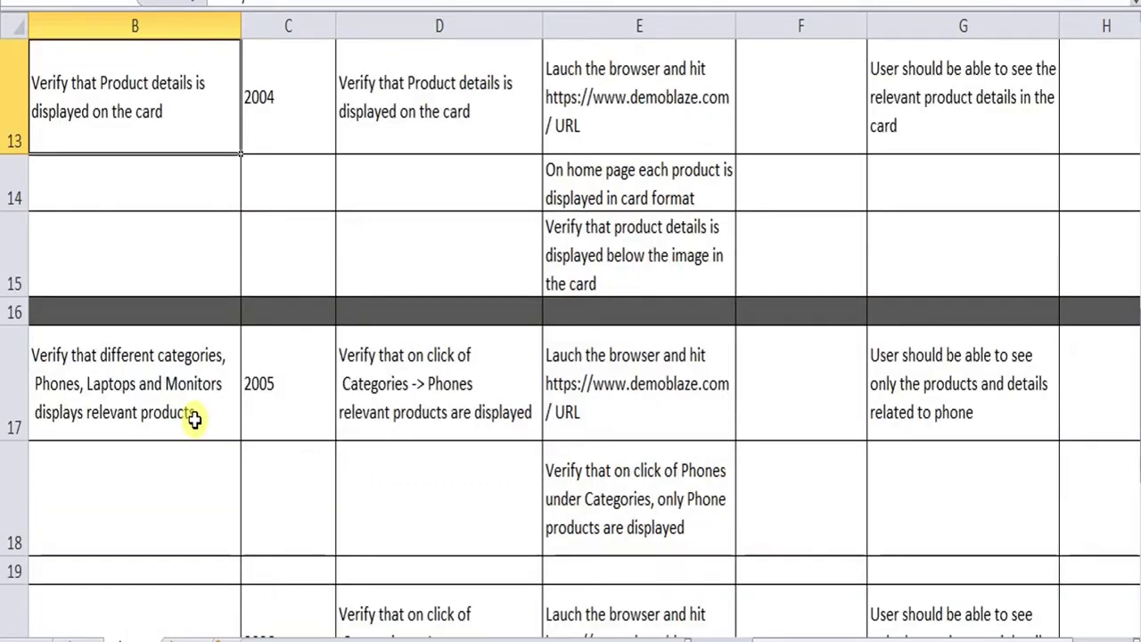
{"action": "left_click", "coordinate": [142, 397]}
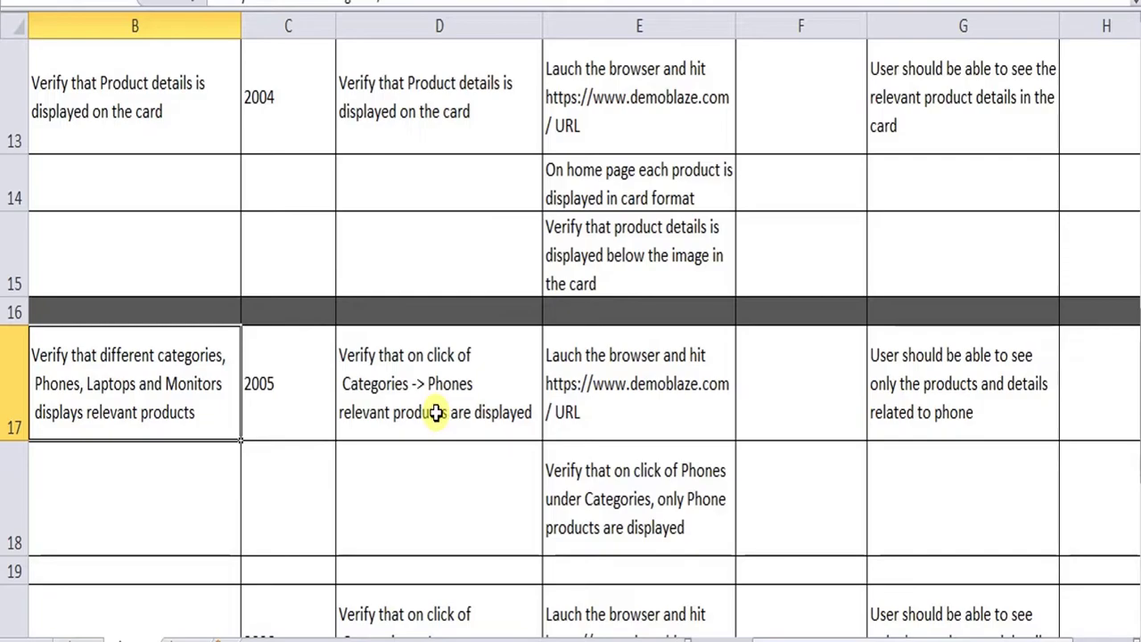
{"action": "key", "text": "alt+Tab"}
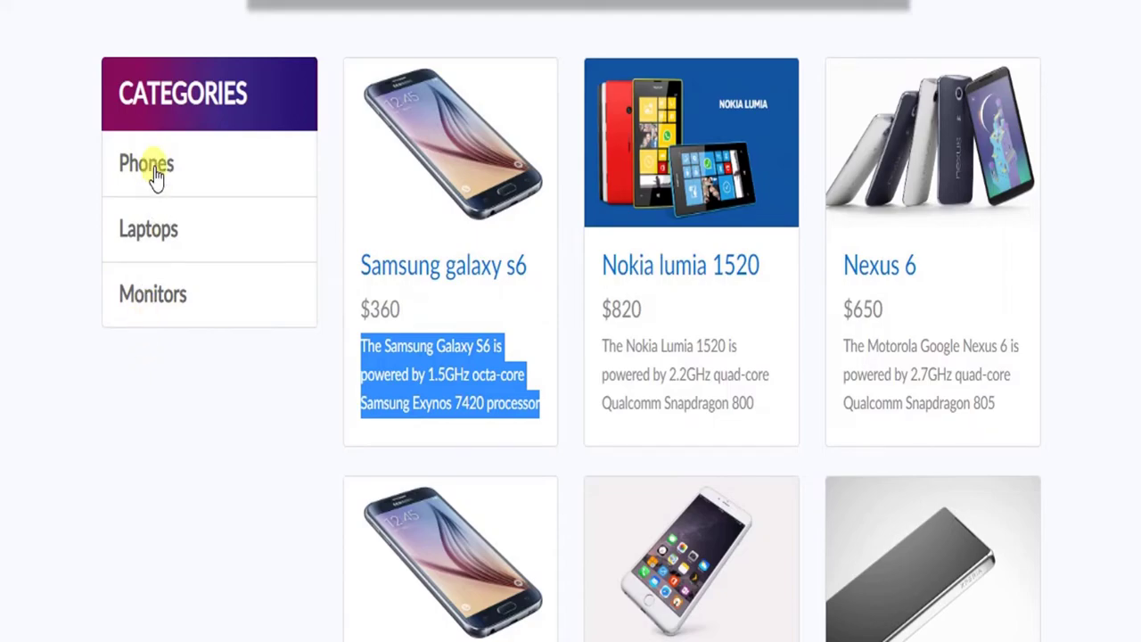
{"action": "left_click", "coordinate": [151, 174]}
{"action": "scroll", "coordinate": [437, 280], "scroll_direction": "down", "scroll_amount": 5}
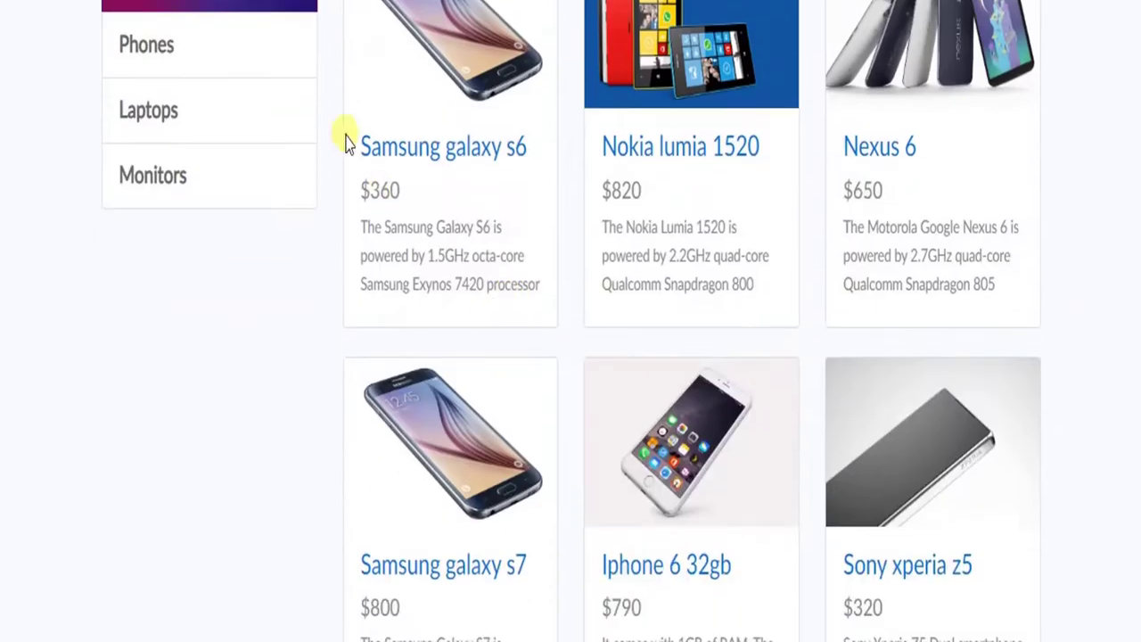
{"action": "scroll", "coordinate": [338, 294], "scroll_direction": "down", "scroll_amount": 2}
{"action": "scroll", "coordinate": [340, 293], "scroll_direction": "up", "scroll_amount": 5}
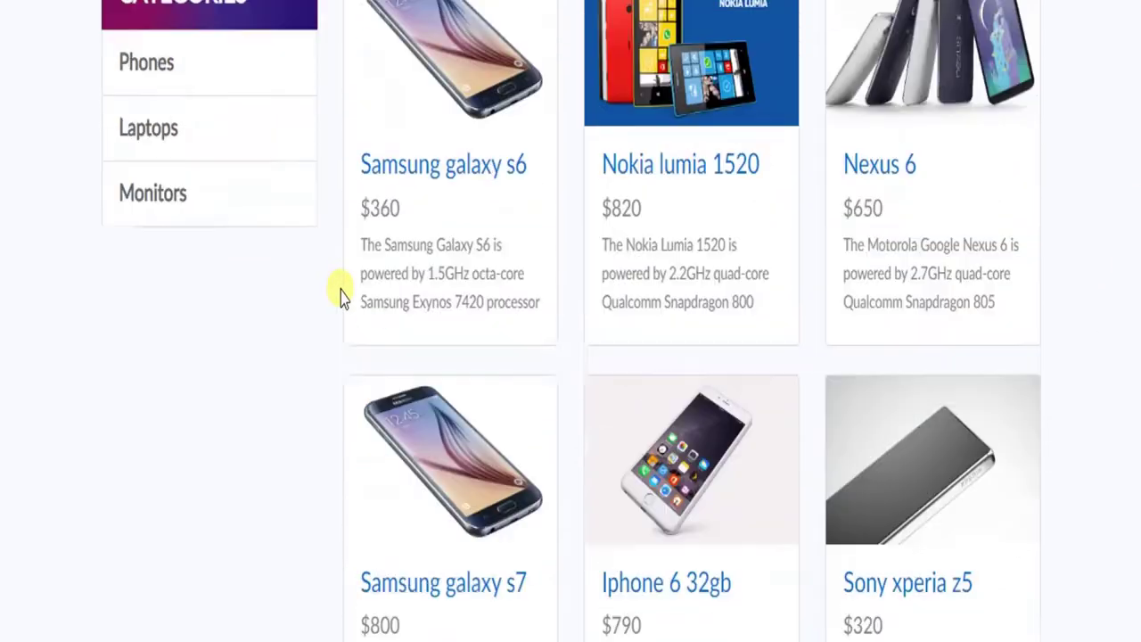
{"action": "scroll", "coordinate": [340, 293], "scroll_direction": "up", "scroll_amount": 1}
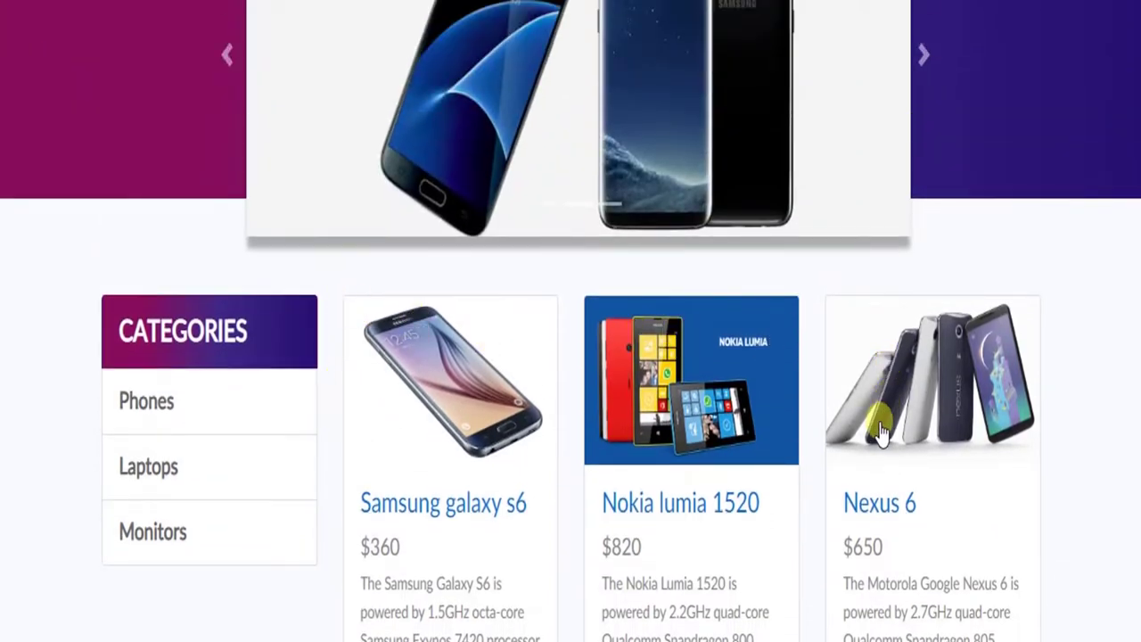
Step: Switch back to the Excel sheet and compare the categories scenario in B17 with the name of test case 2005
{"action": "key", "text": "alt+Tab"}
{"action": "left_click", "coordinate": [428, 402]}
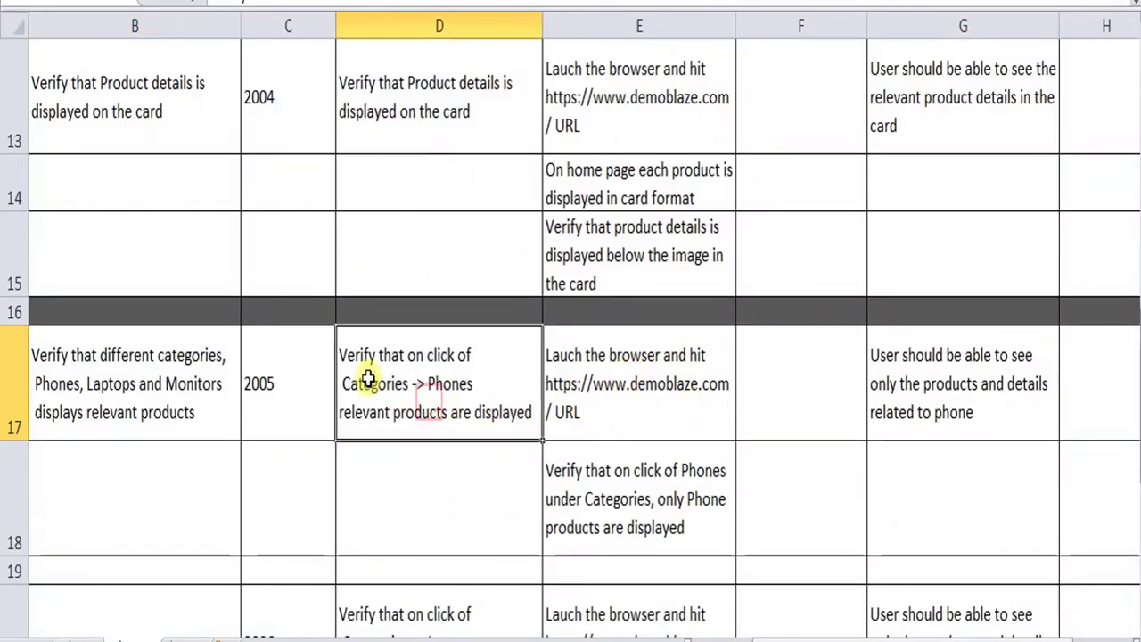
{"action": "left_click", "coordinate": [140, 407]}
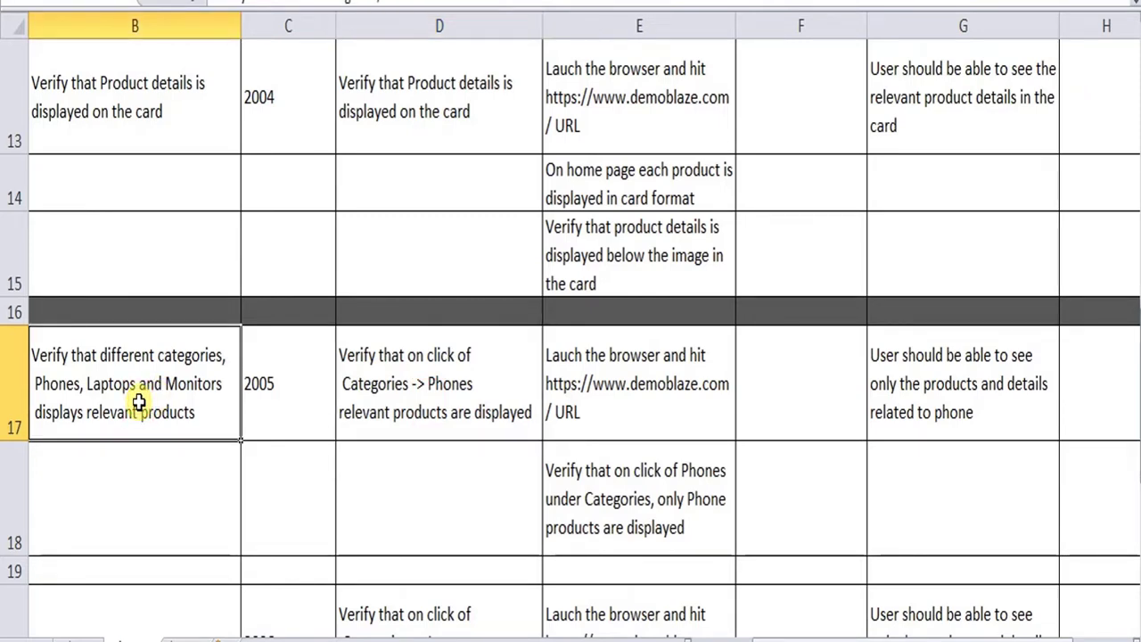
{"action": "left_click", "coordinate": [451, 376]}
{"action": "scroll", "coordinate": [444, 482], "scroll_direction": "down", "scroll_amount": 1}
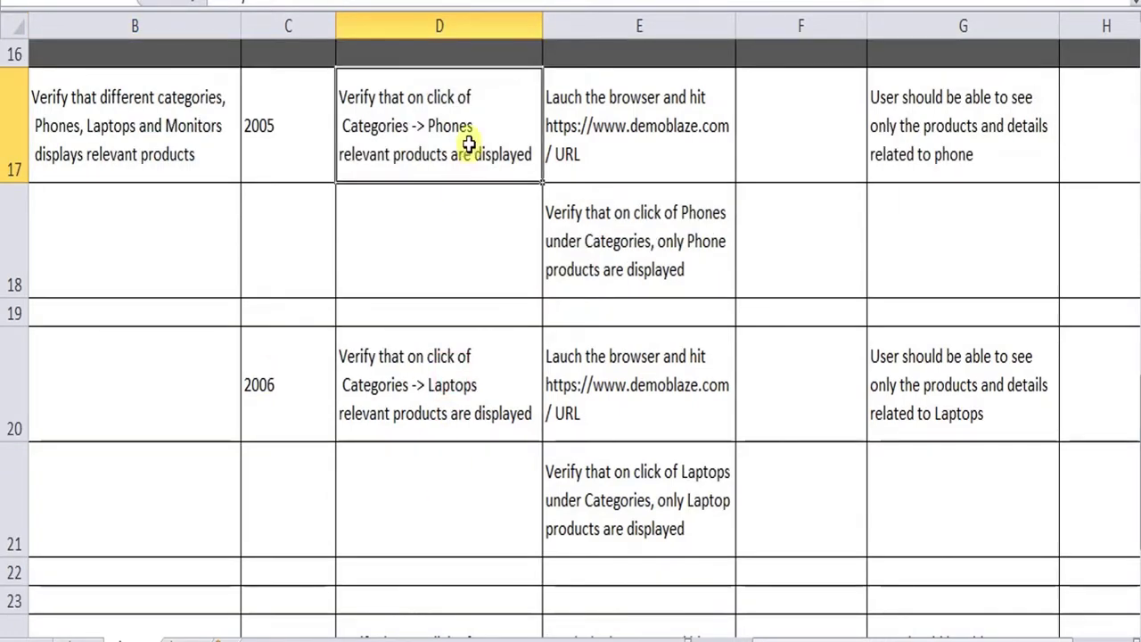
Step: Examine the test steps in E17:E18 and the expected result in G17 of test case 2005 for Phones
{"action": "left_click", "coordinate": [650, 117]}
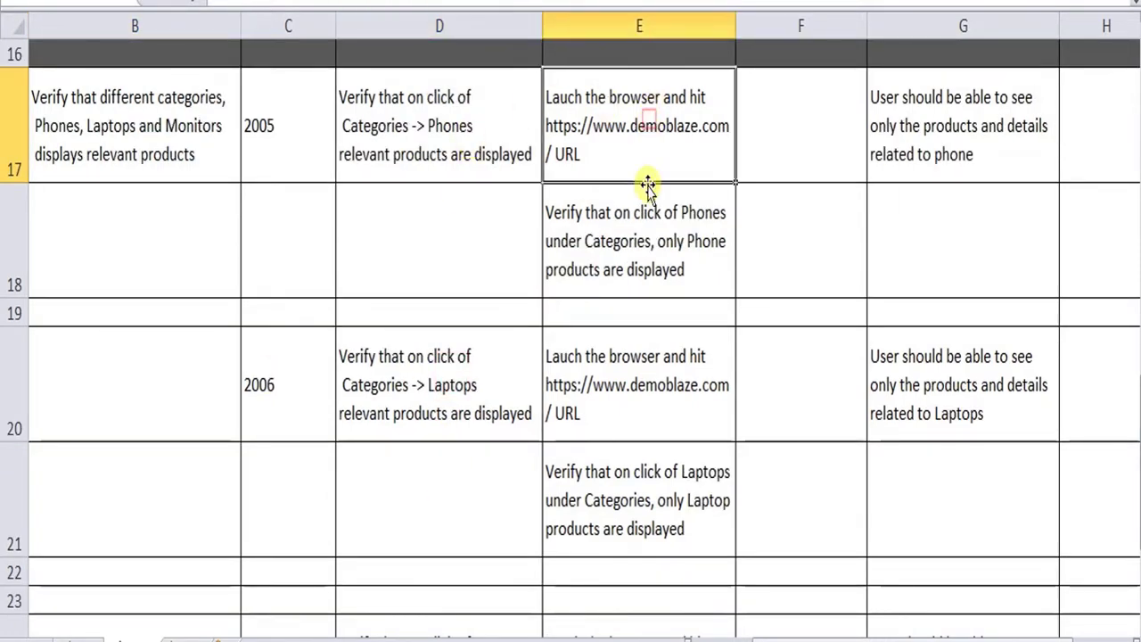
{"action": "left_click", "coordinate": [644, 293]}
{"action": "left_click", "coordinate": [644, 310]}
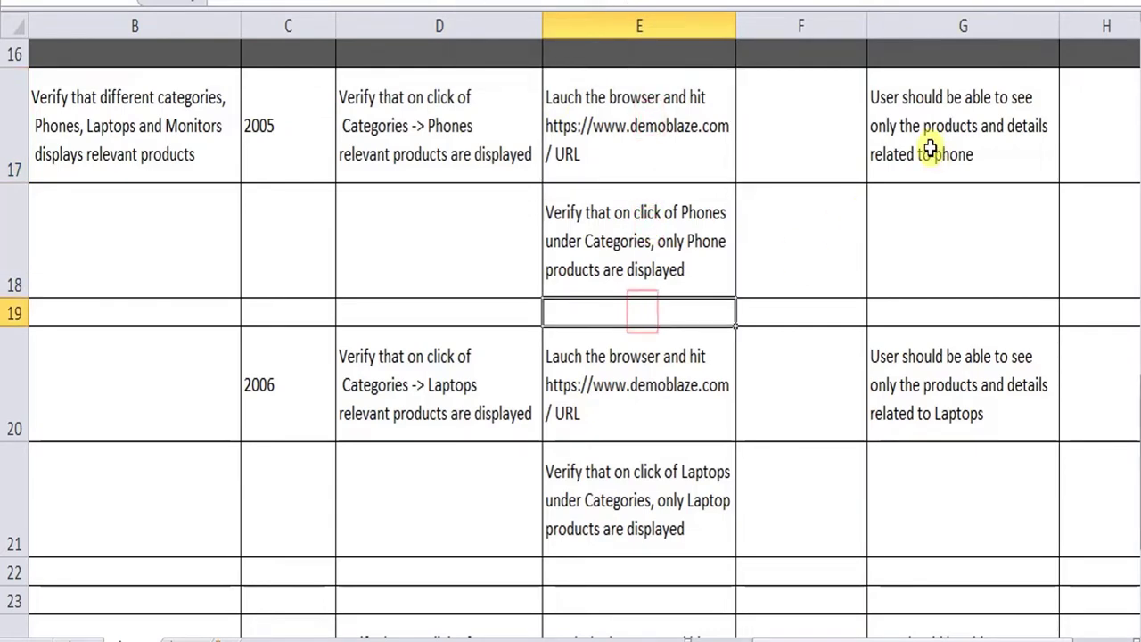
{"action": "left_click", "coordinate": [930, 149]}
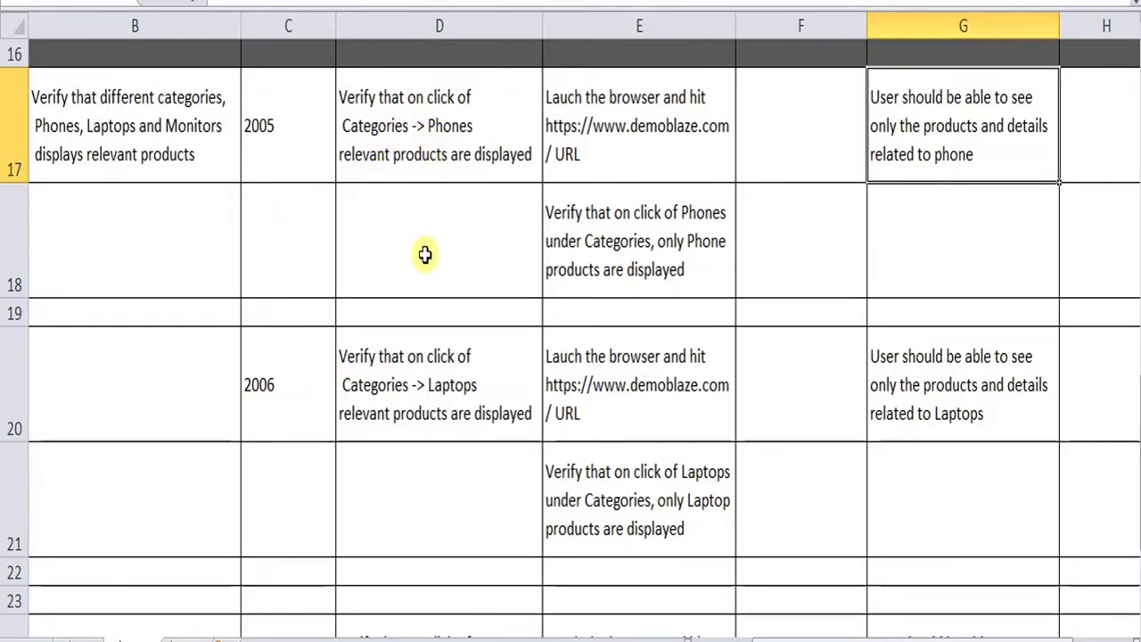
Step: Compare the names of test cases 2005, 2006 and 2007 for the Phones, Laptops and Monitors categories
{"action": "scroll", "coordinate": [424, 255], "scroll_direction": "up", "scroll_amount": 1}
{"action": "left_click", "coordinate": [437, 378]}
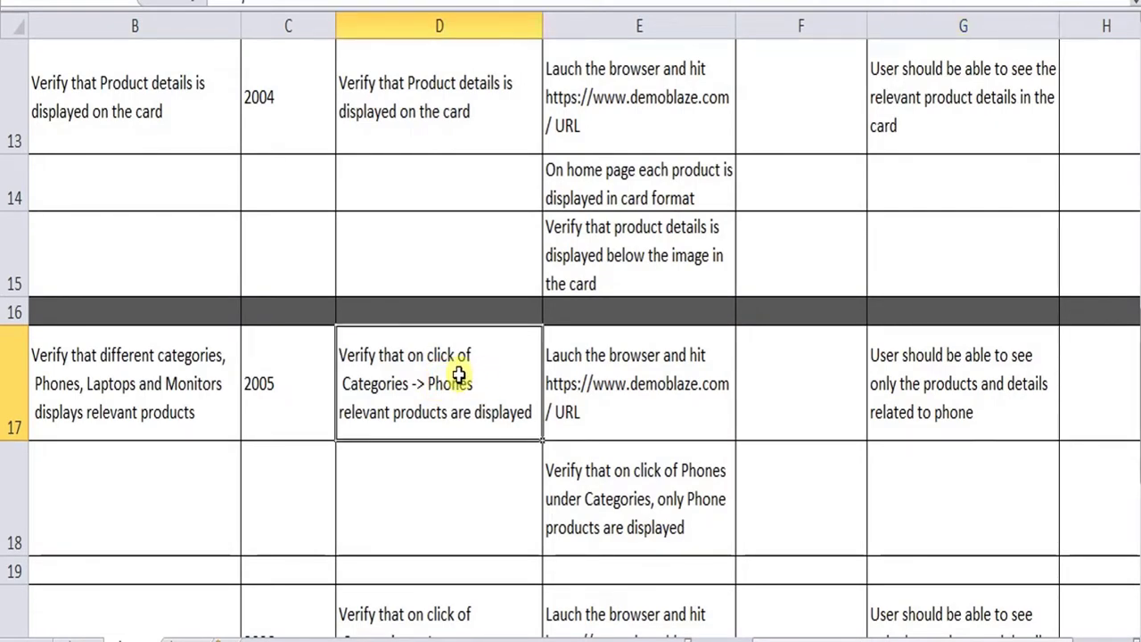
{"action": "scroll", "coordinate": [489, 589], "scroll_direction": "down", "scroll_amount": 1}
{"action": "left_click", "coordinate": [467, 419]}
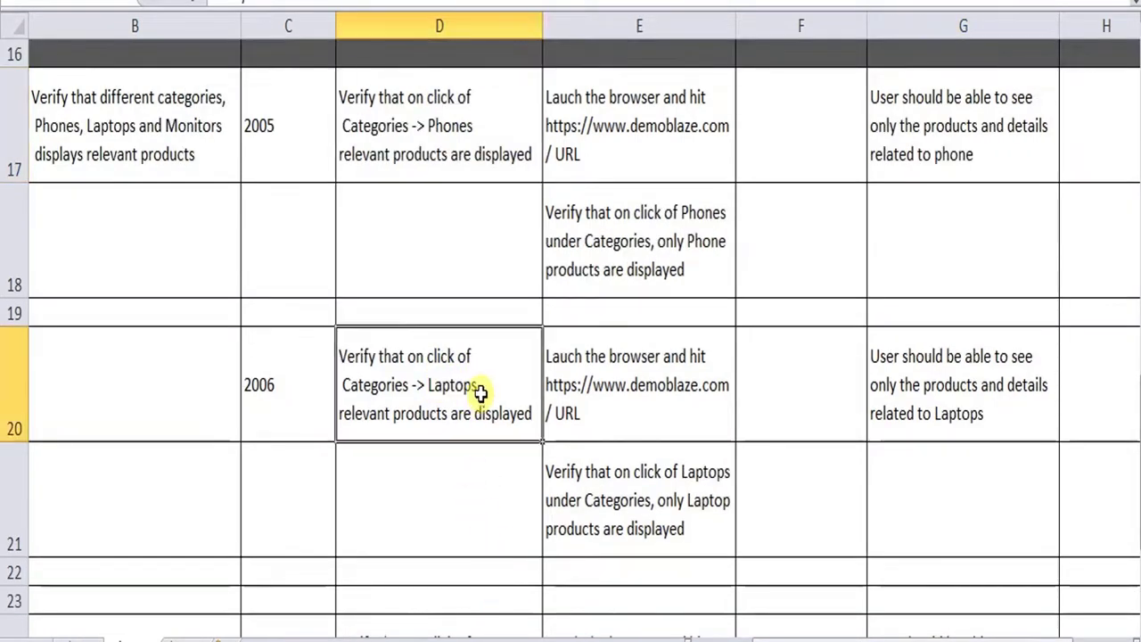
{"action": "scroll", "coordinate": [542, 405], "scroll_direction": "down", "scroll_amount": 1}
{"action": "left_click", "coordinate": [473, 417]}
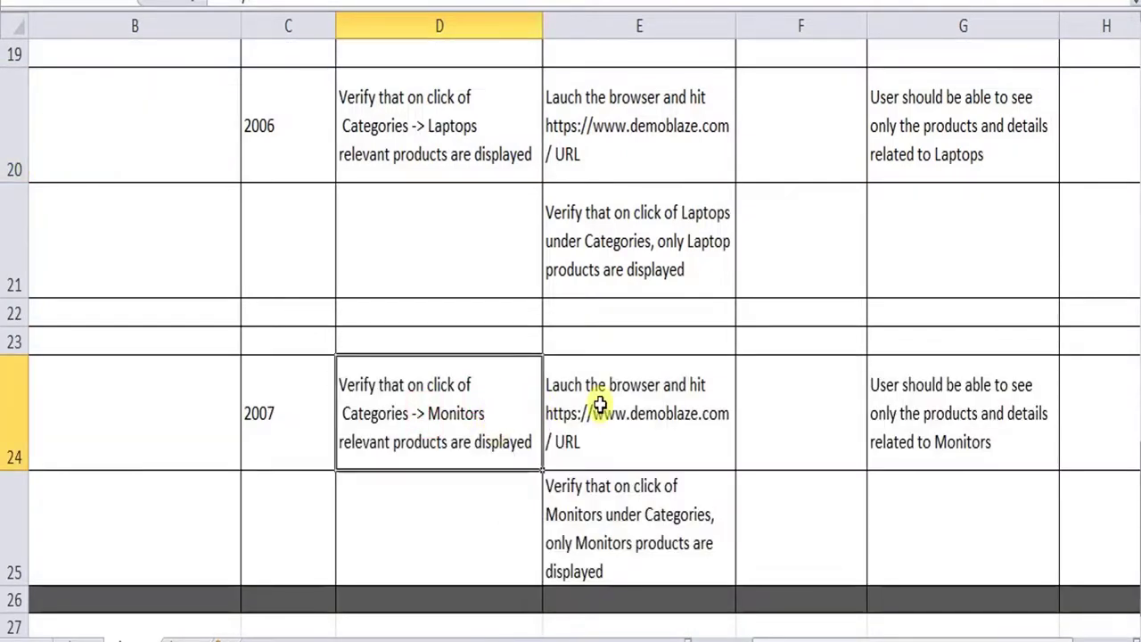
{"action": "scroll", "coordinate": [575, 477], "scroll_direction": "down", "scroll_amount": 1}
{"action": "scroll", "coordinate": [574, 467], "scroll_direction": "up", "scroll_amount": 1}
{"action": "scroll", "coordinate": [574, 467], "scroll_direction": "up", "scroll_amount": 2}
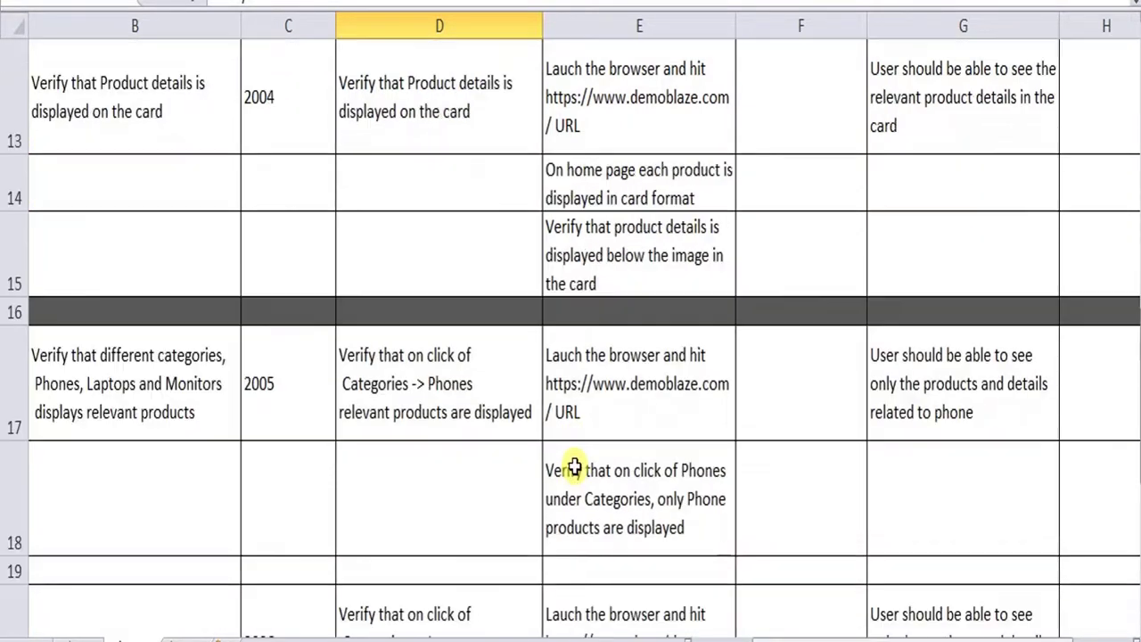